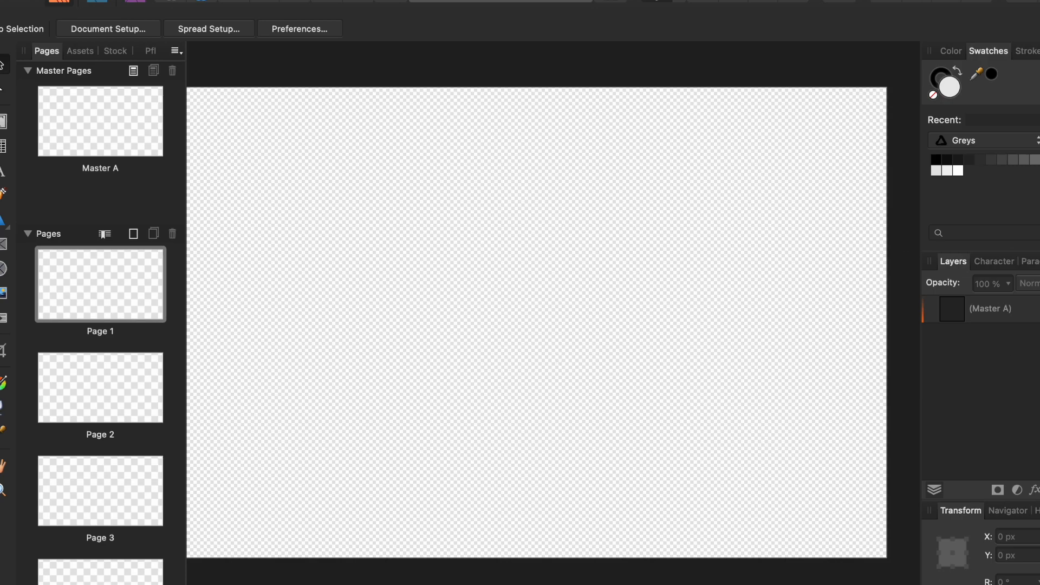
Switch the document to the Designer Persona.
left_click(93, 3)
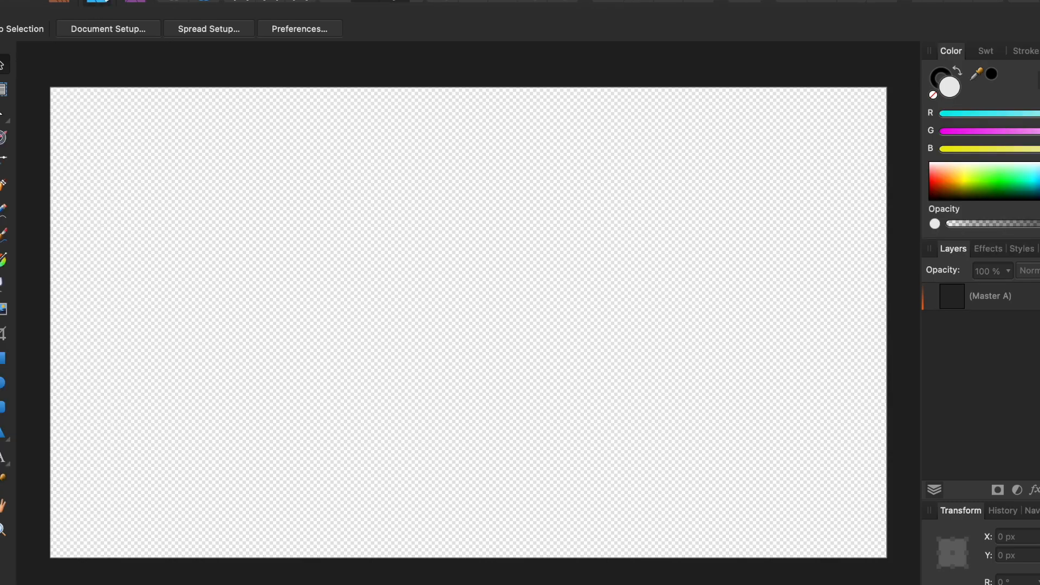
scroll(233, 269, "down", 5)
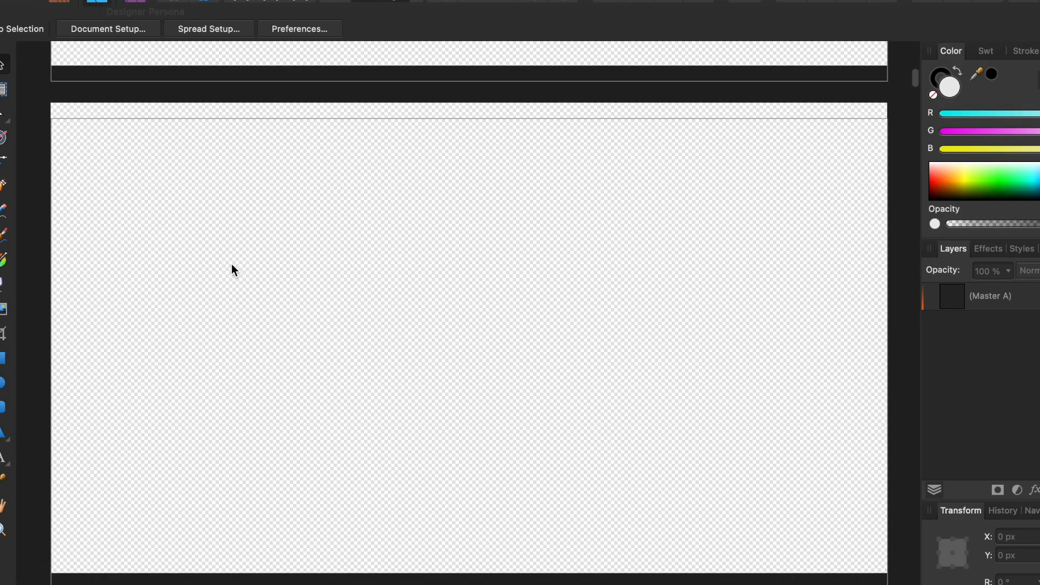
scroll(233, 269, "down", 10)
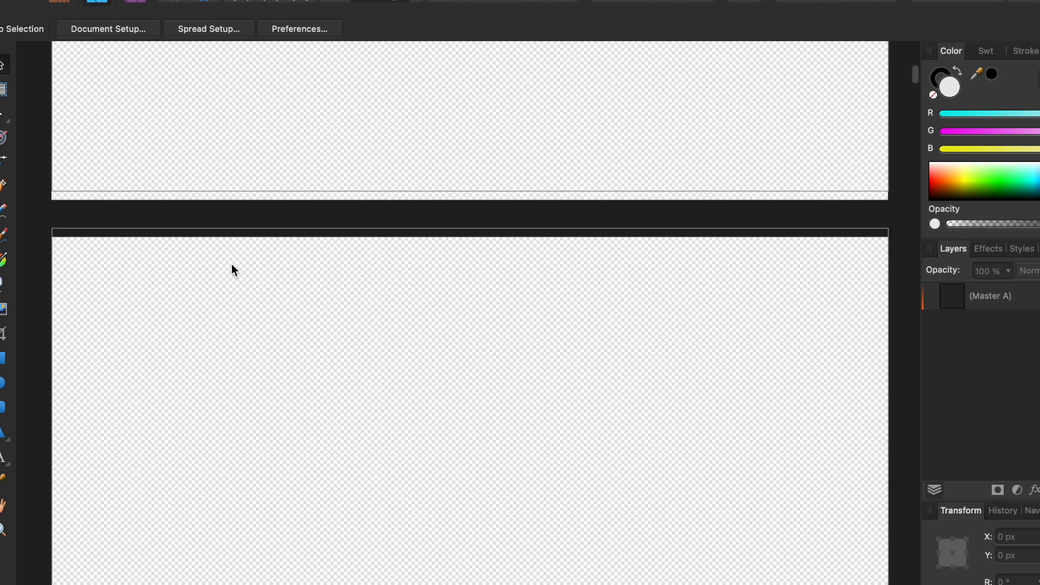
scroll(232, 264, "down", 10)
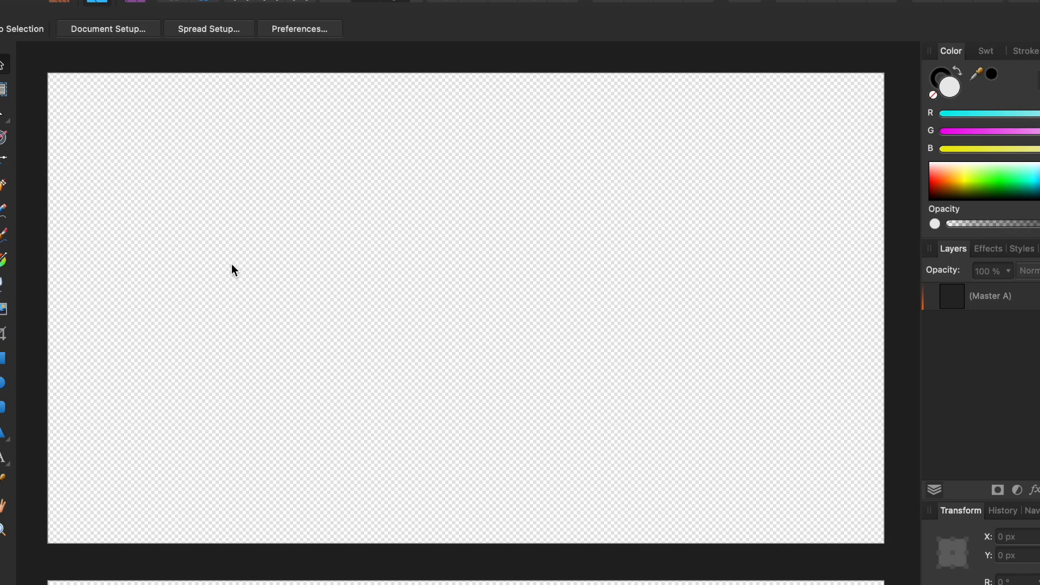
Place "artofglory - script banner.png" from the AG banners_profile folder so it covers the whole blank page from its upper-left corner.
left_click(117, 0)
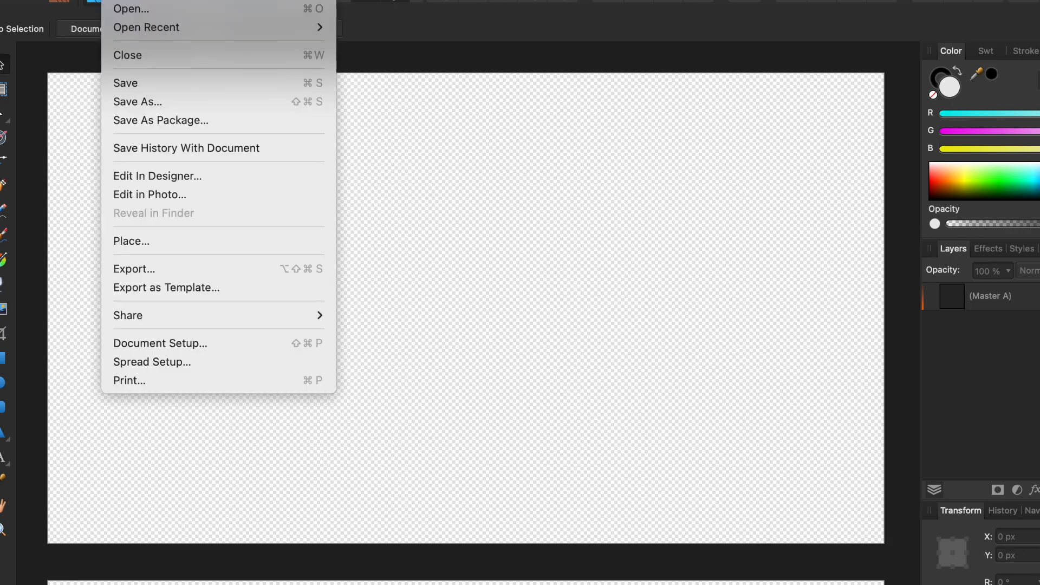
left_click(144, 241)
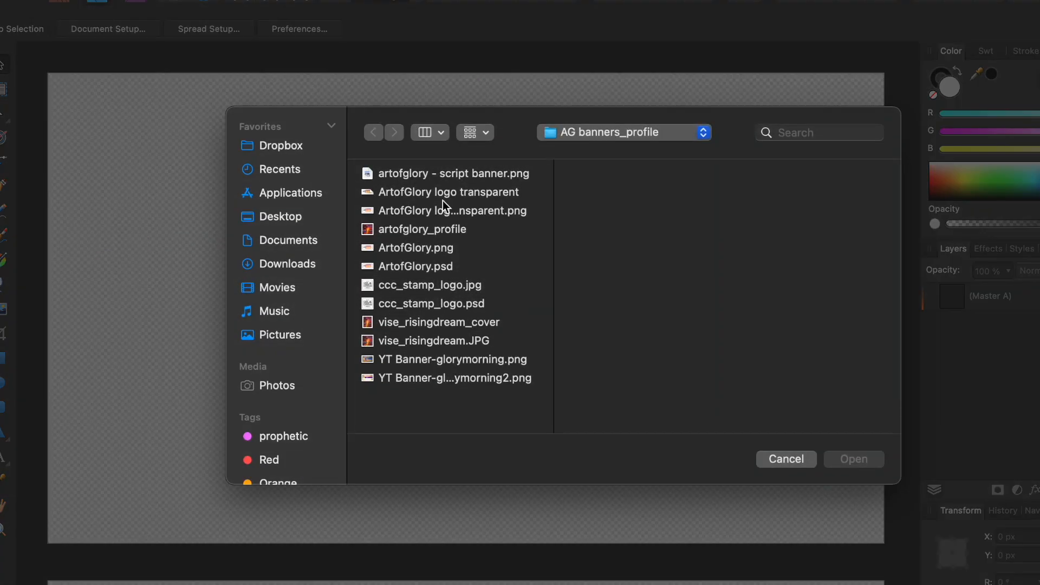
left_click(449, 173)
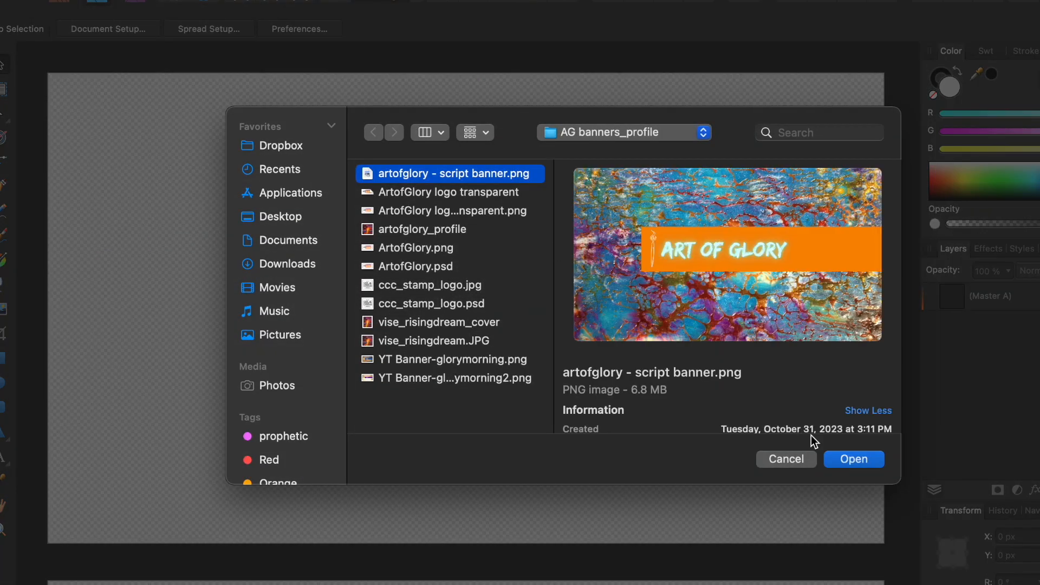
left_click(853, 460)
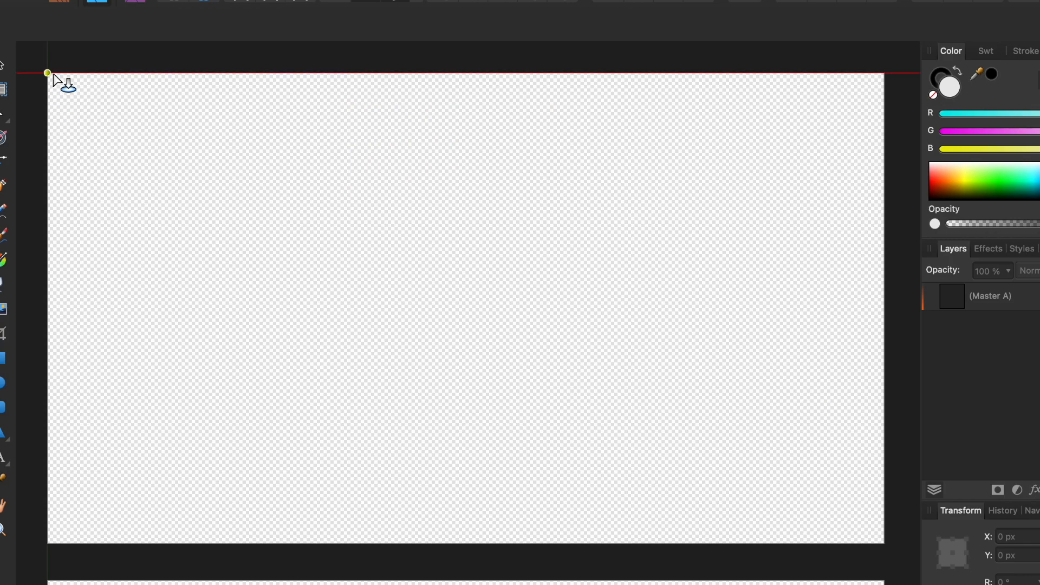
left_click(50, 76)
left_click_drag(214, 267, 819, 447)
scroll(377, 275, "right", 1)
scroll(377, 275, "down", 1)
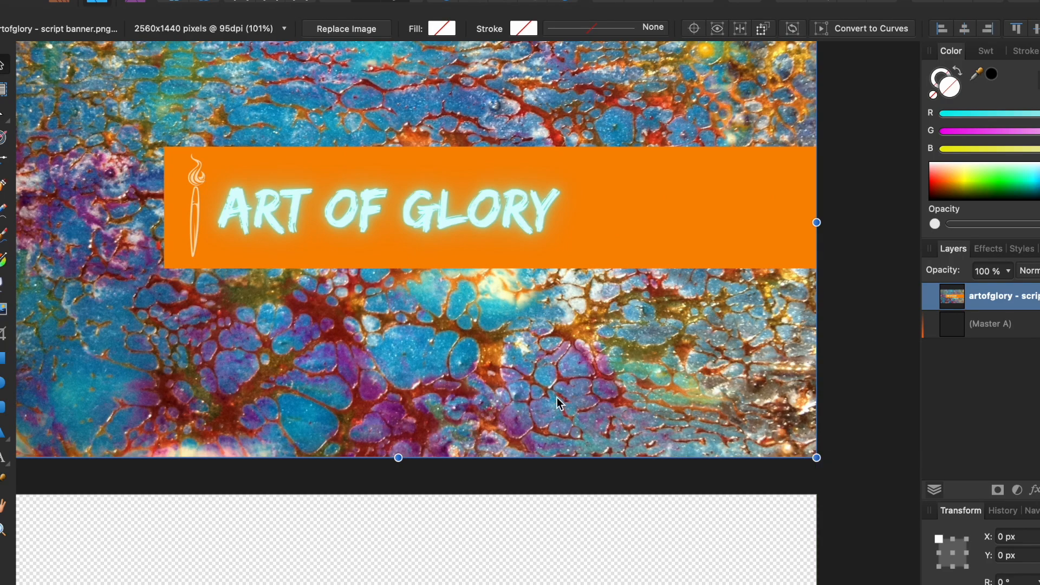
scroll(557, 398, "up", 3)
scroll(557, 398, "left", 3)
scroll(556, 398, "right", 1)
scroll(556, 398, "down", 1)
scroll(556, 397, "left", 2)
scroll(556, 396, "up", 1)
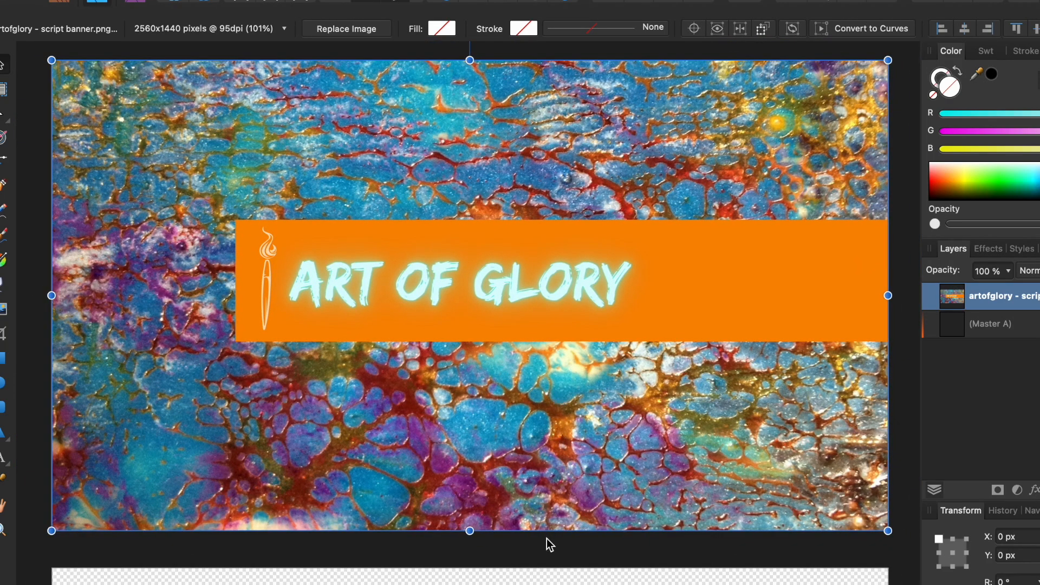
left_click(547, 553)
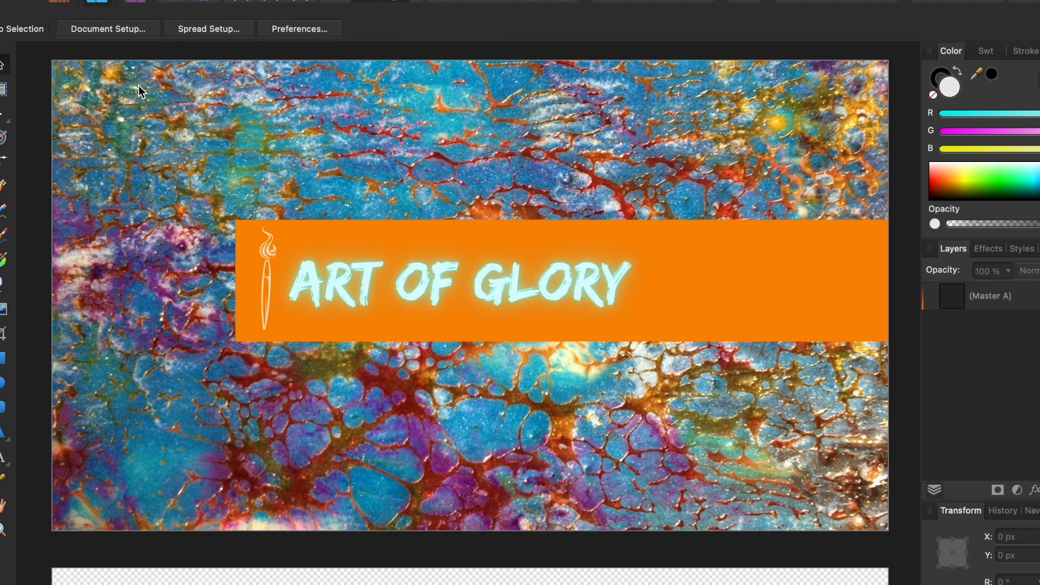
Choose a preset DPI for the document in Document Setup and accept the settings.
left_click(124, 28)
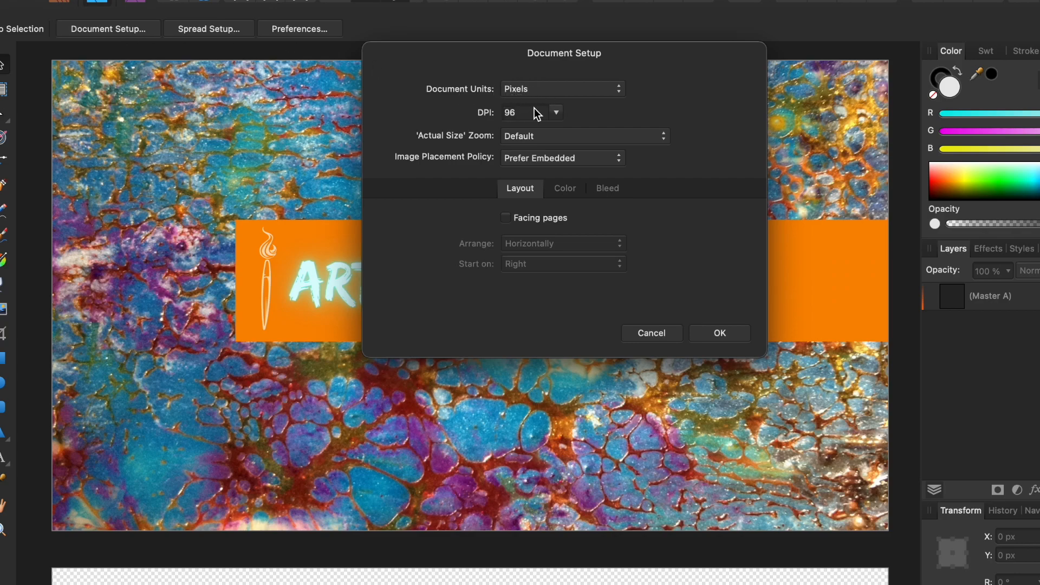
left_click(555, 113)
left_click(544, 152)
left_click(725, 335)
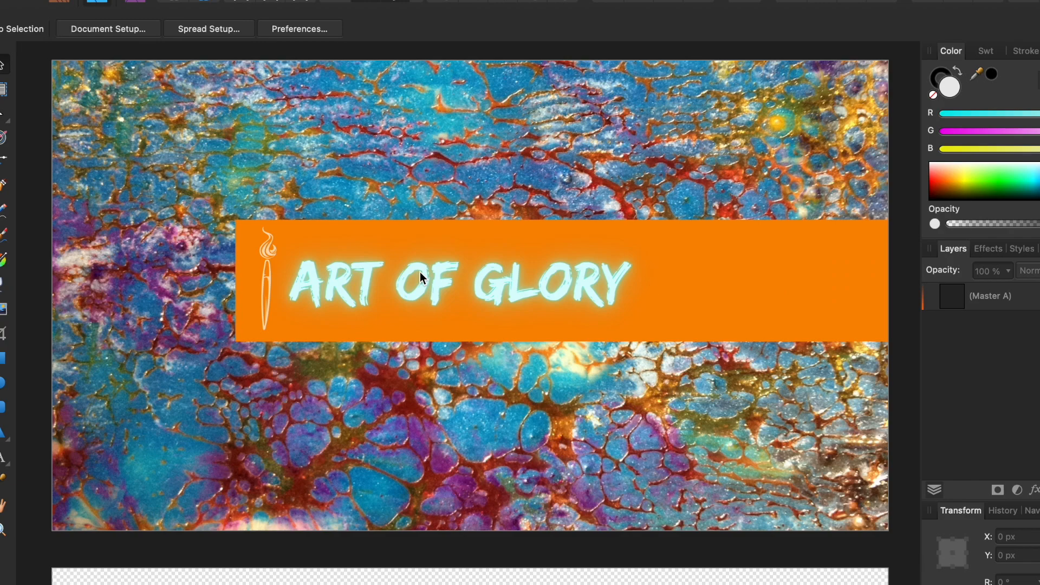
Add a new layer to a blank page below the banner page.
scroll(420, 272, "down", 3)
scroll(420, 271, "up", 3)
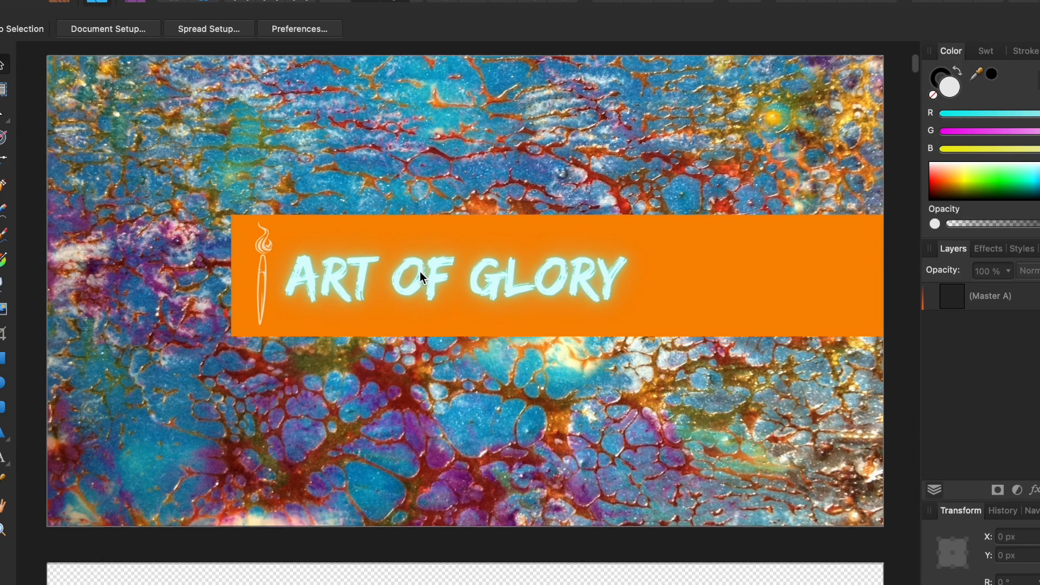
scroll(420, 272, "down", 1)
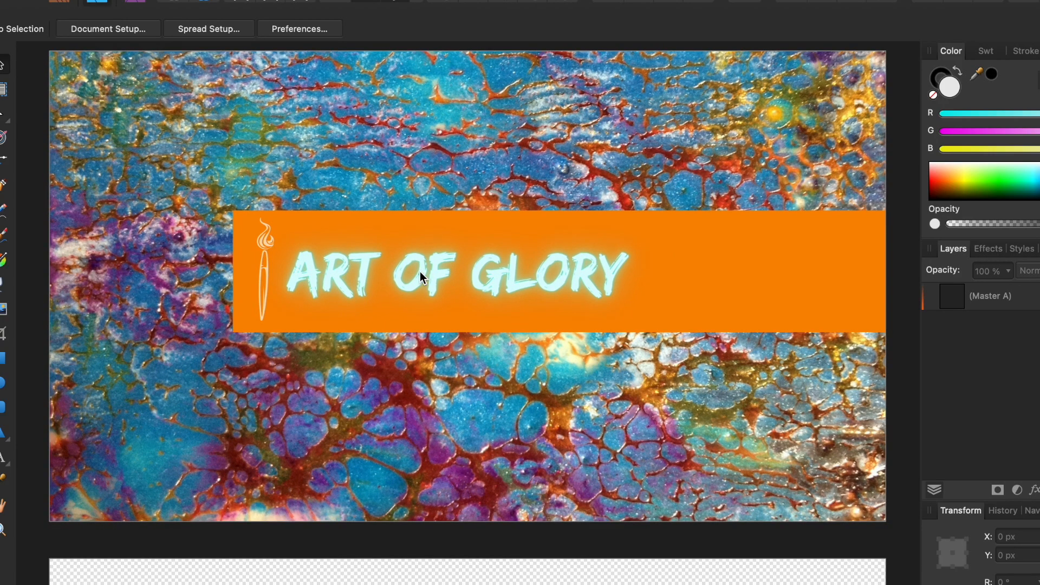
scroll(420, 271, "down", 10)
scroll(420, 262, "down", 6)
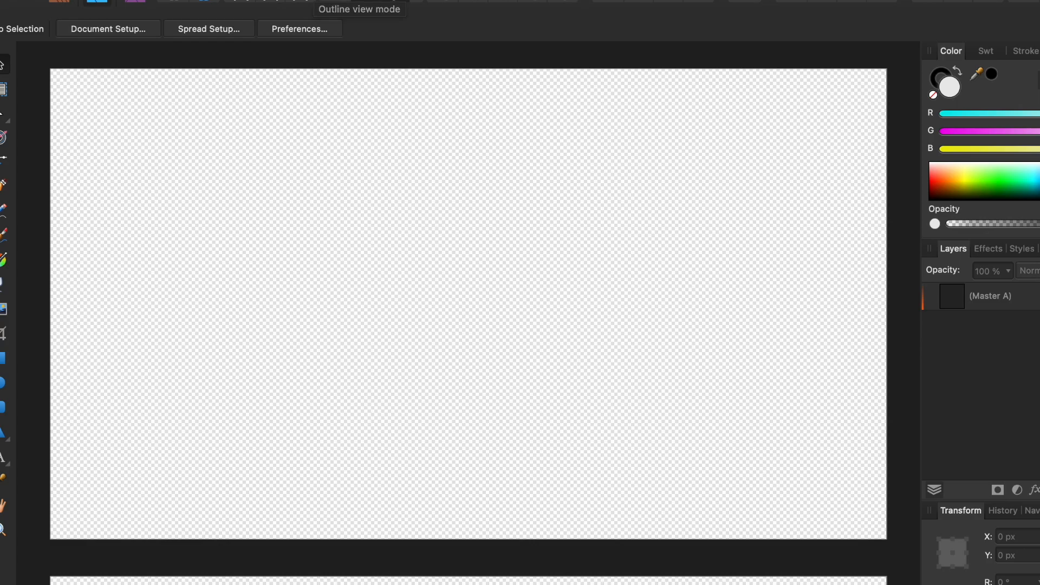
left_click(237, 0)
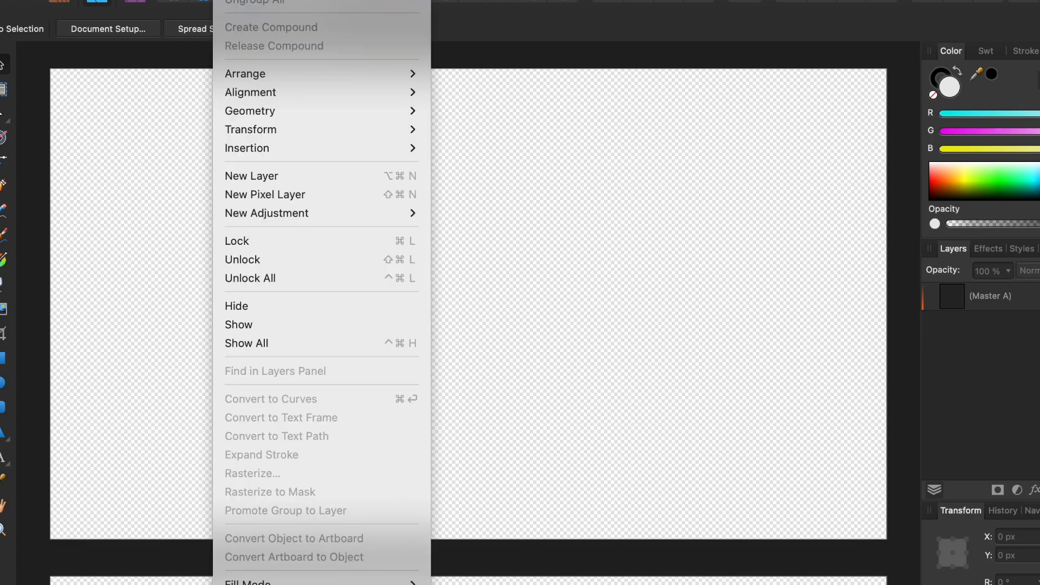
mouse_move(271, 213)
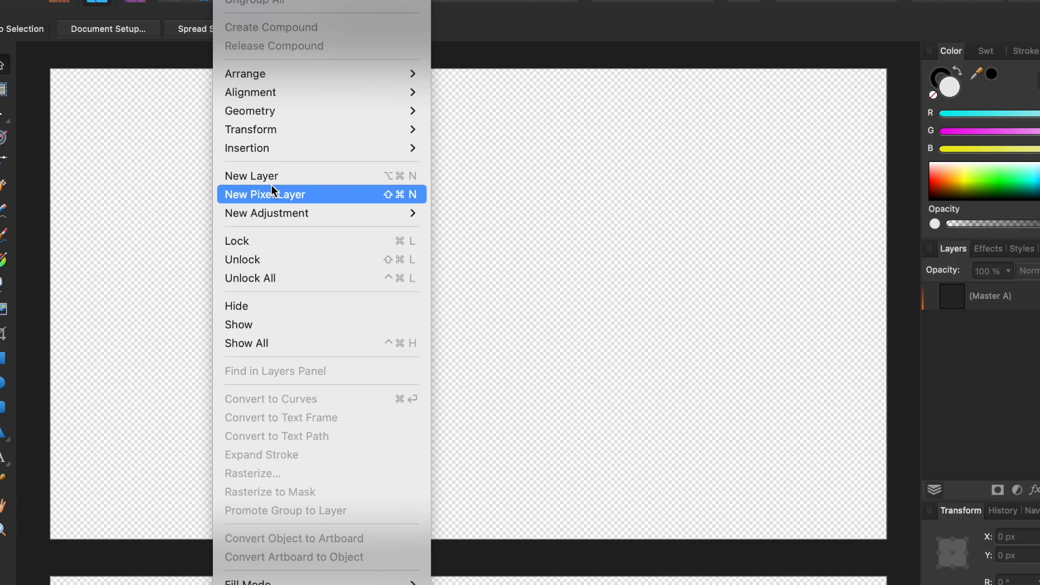
left_click(271, 177)
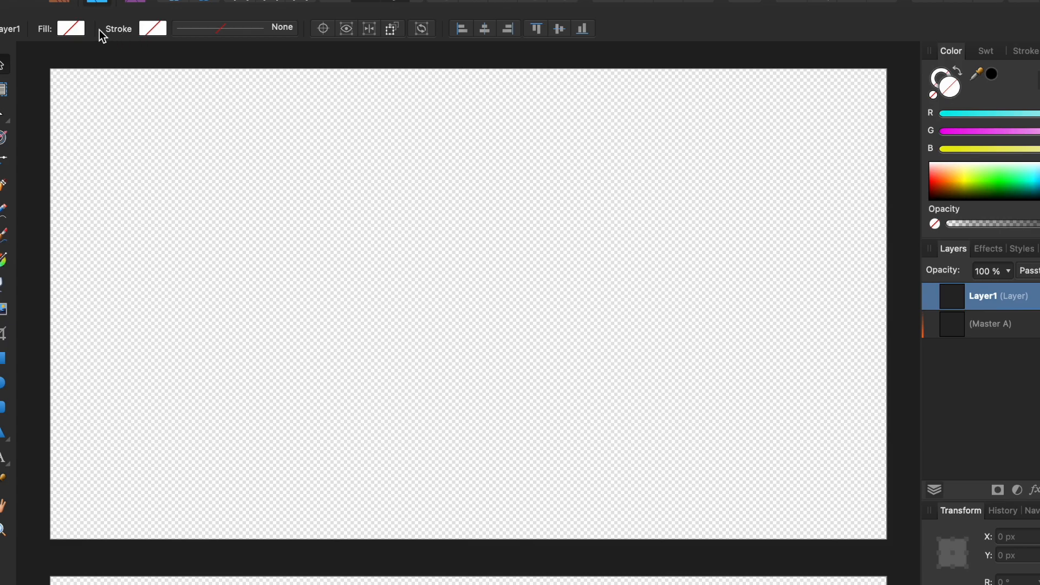
Set the new layer's fill to a fully saturated blue, about H 250, S 100, L 50, using the HSL Color Wheel.
left_click(70, 24)
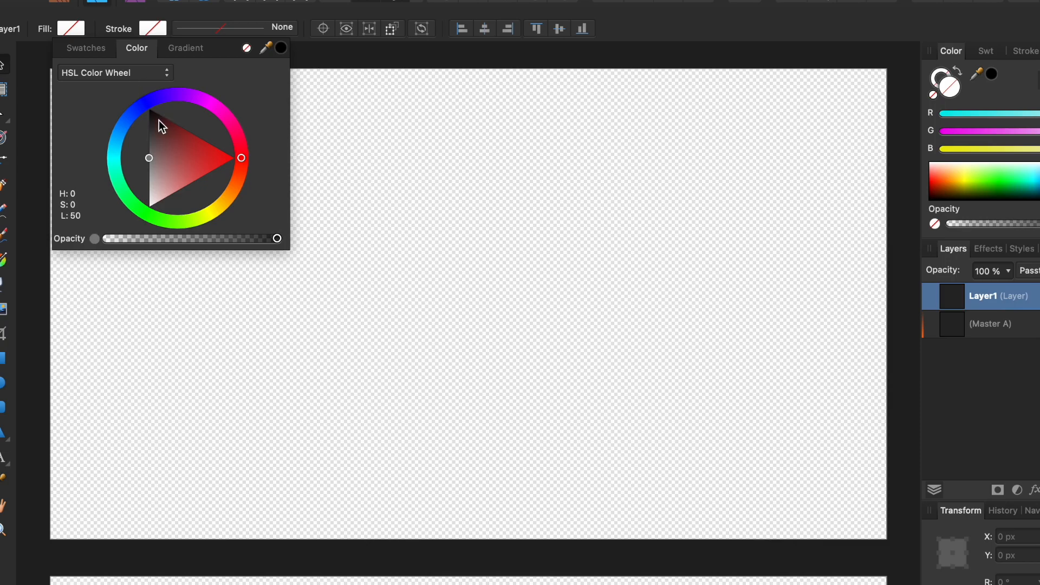
mouse_move(151, 113)
left_mouse_down()
mouse_move(144, 102)
mouse_move(156, 99)
mouse_move(130, 133)
mouse_move(128, 122)
mouse_move(157, 98)
left_mouse_up()
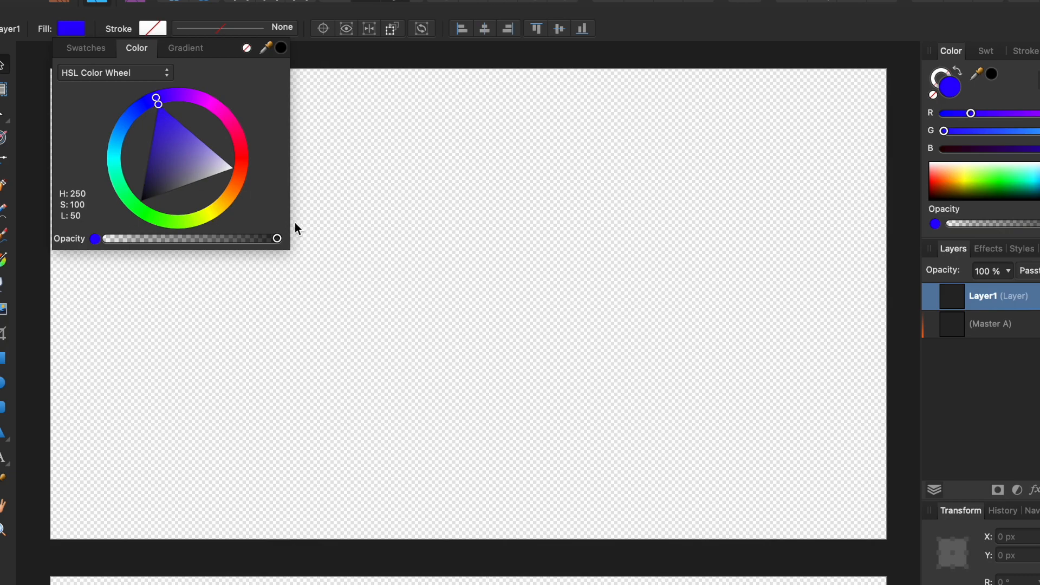
mouse_move(276, 238)
left_mouse_down()
mouse_move(107, 238)
mouse_move(281, 228)
left_mouse_up()
left_click_drag(157, 100, 162, 97)
Set the new layer's fill to a medium blue from the Colours swatch palette.
left_click(92, 50)
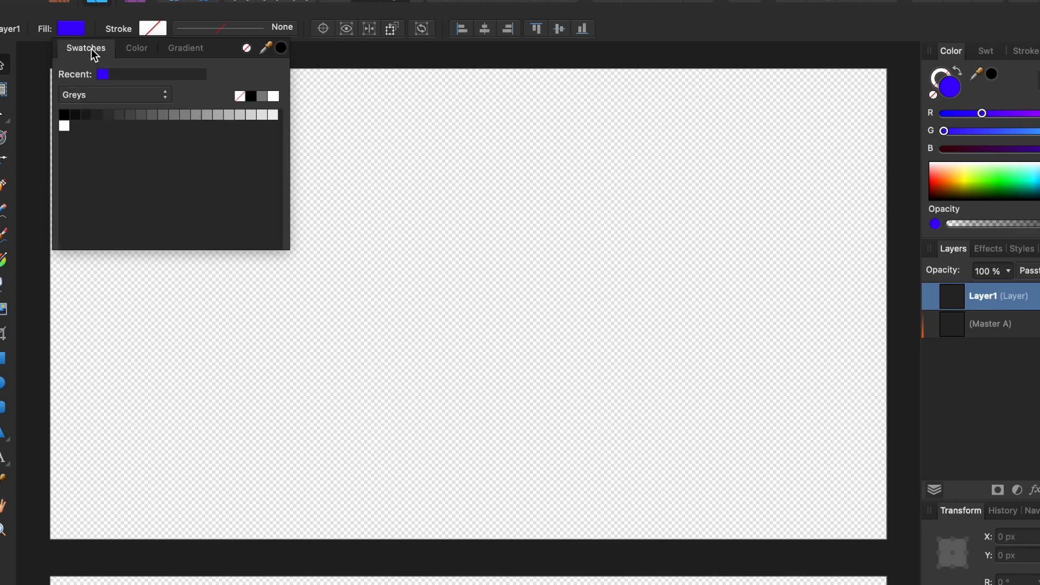
left_click(99, 95)
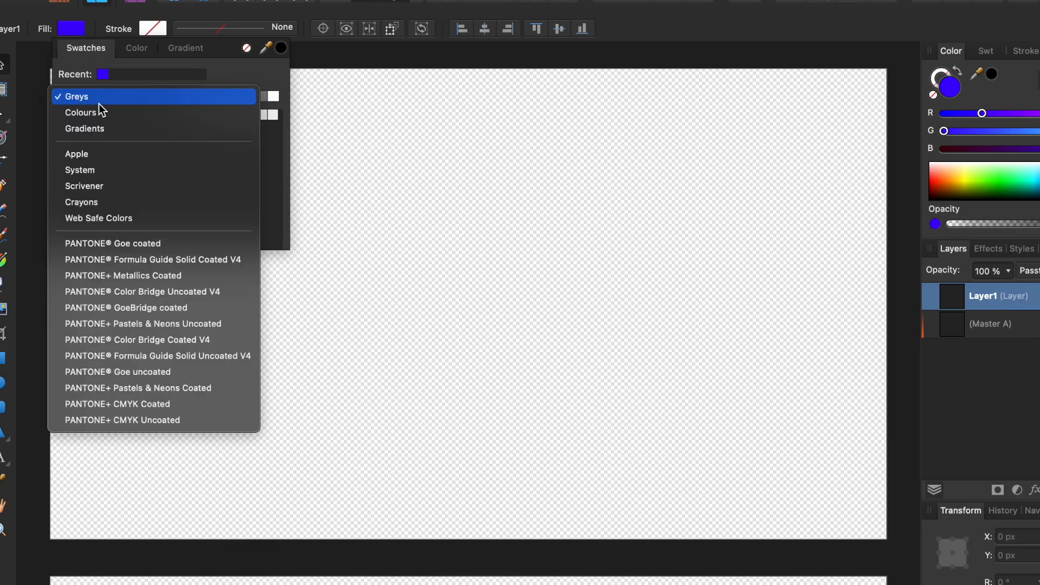
left_click(99, 113)
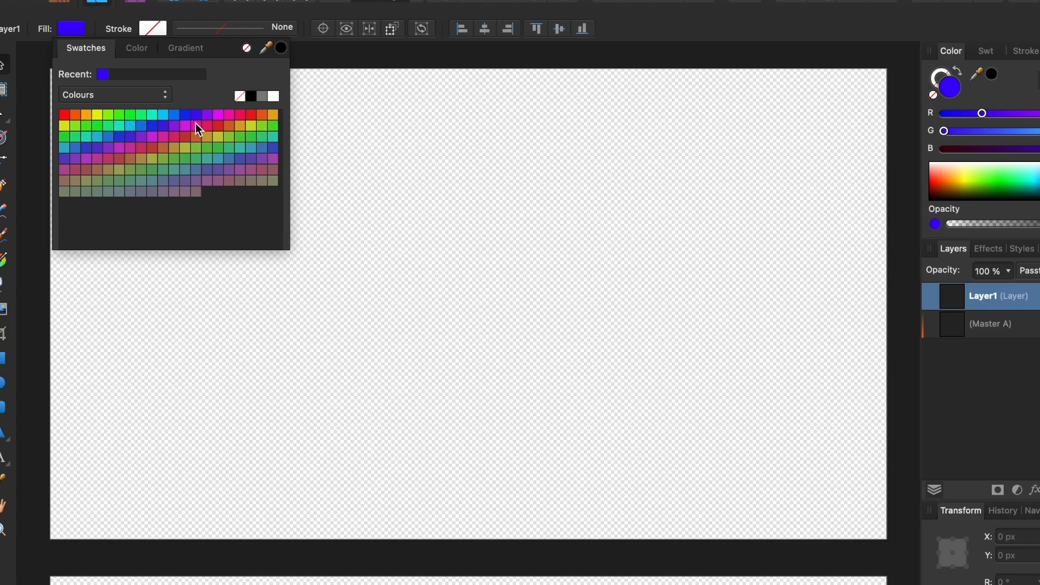
left_click(174, 116)
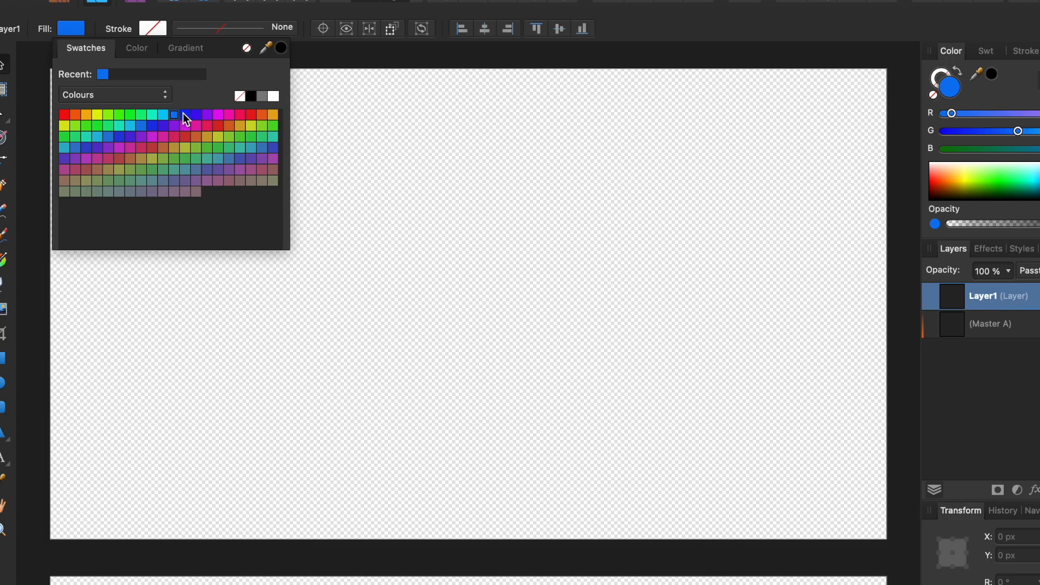
left_click(185, 115)
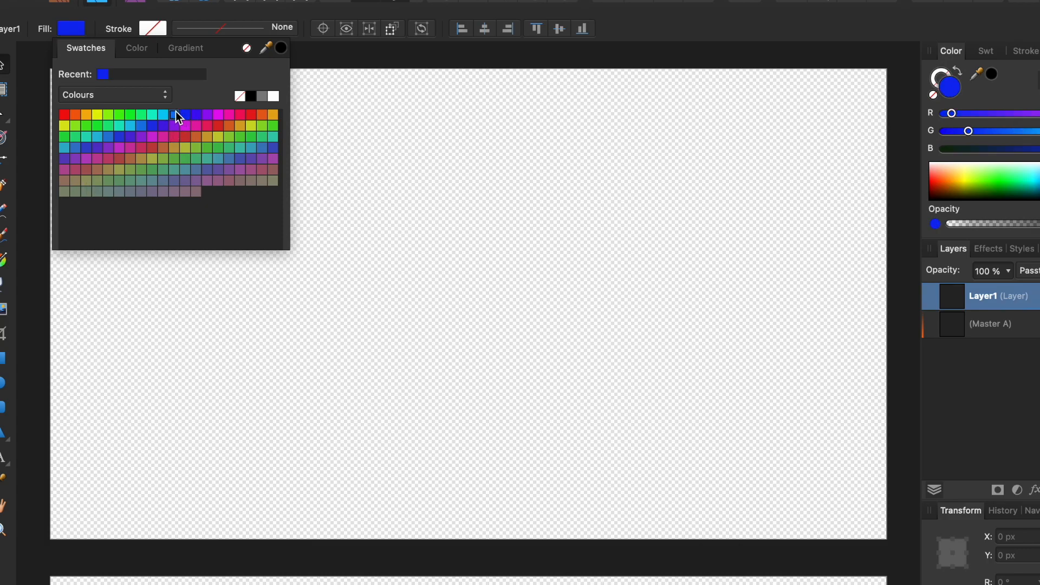
left_click(175, 112)
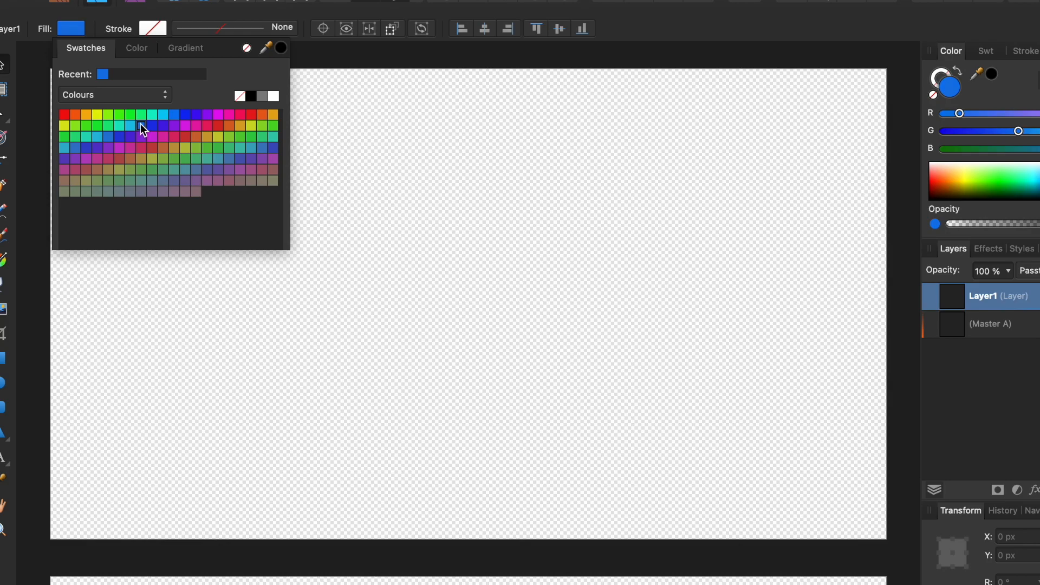
left_click(420, 122)
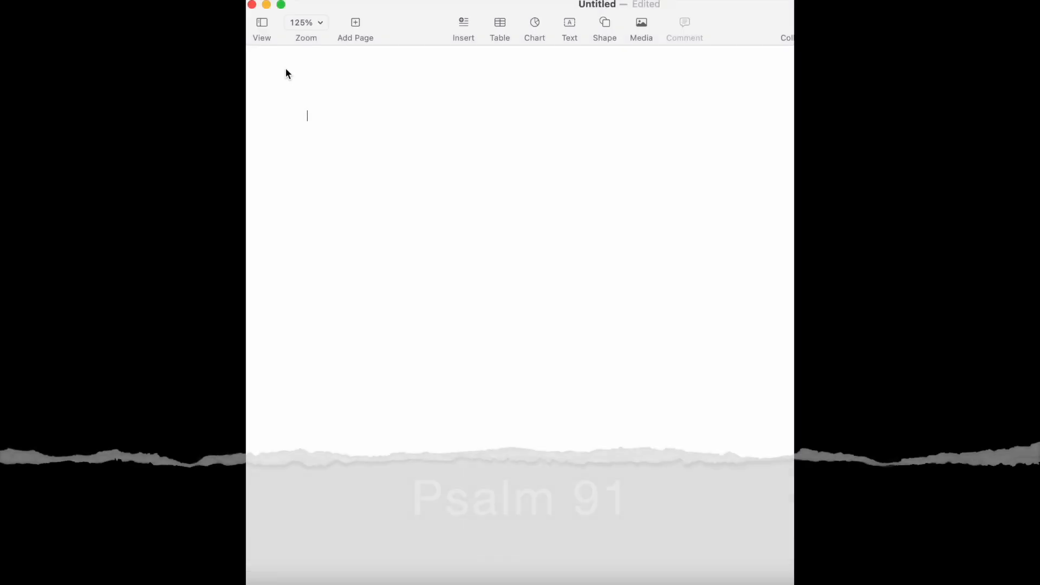
In the blank Pages document, write Psalm 91 from "He who dwells in the shelter of the Most High" through "the deadly pestilence.".
type("He who dwells in the shelter of the Most High will abide in th")
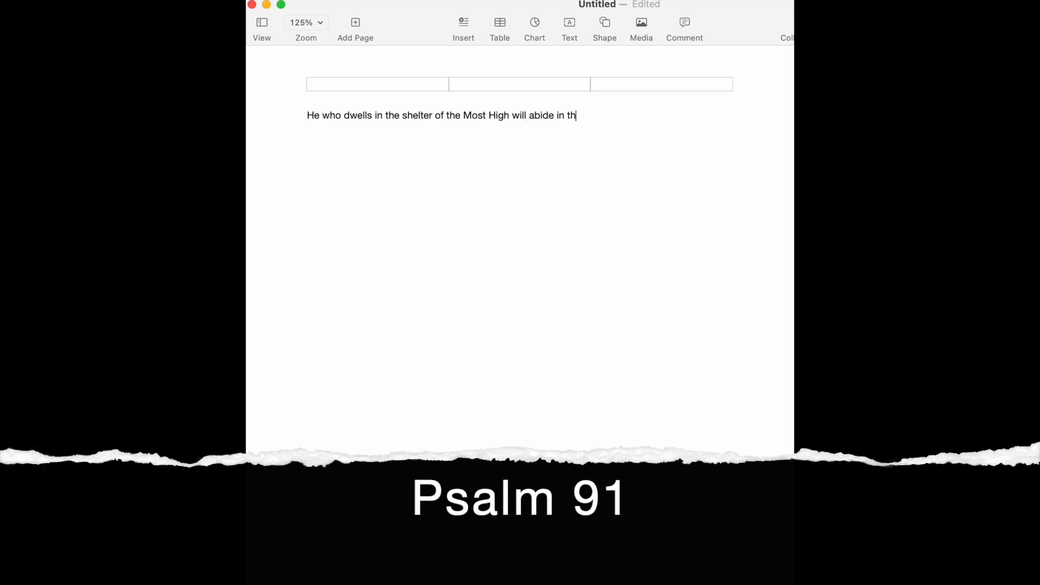
type("e shadow of the Almighty. I will say to the LORD, My refuge and my fortress, my God, in whom I trust! For He will deliver me and my family fr")
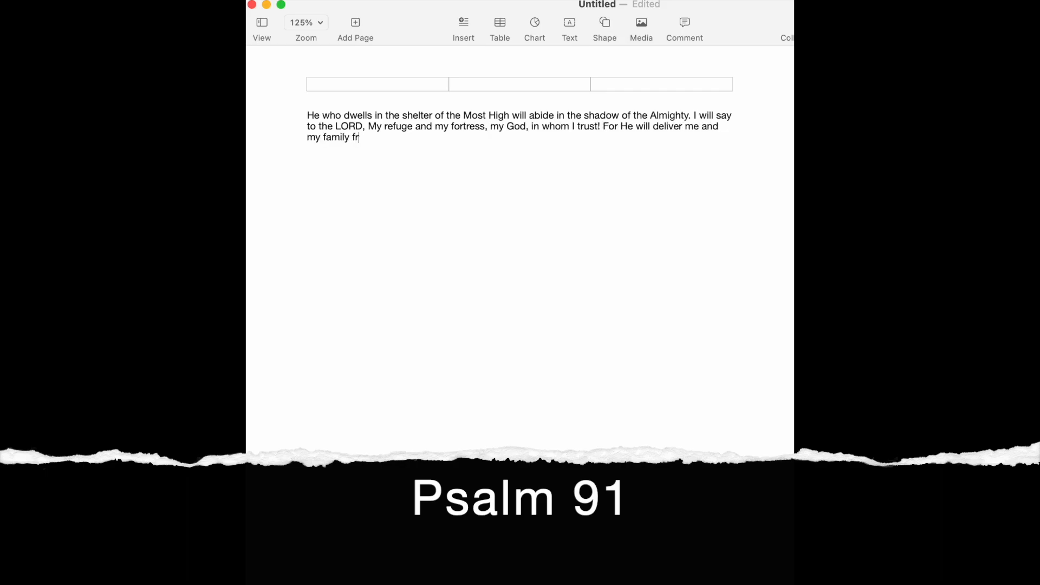
type("om the snare of the tower and from")
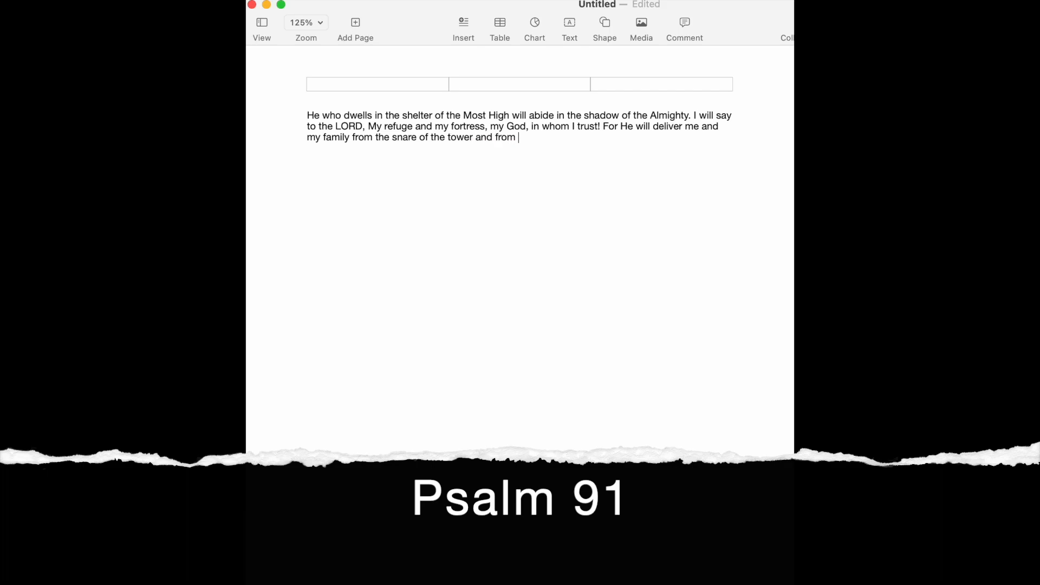
type(" the deadly pestilence. ")
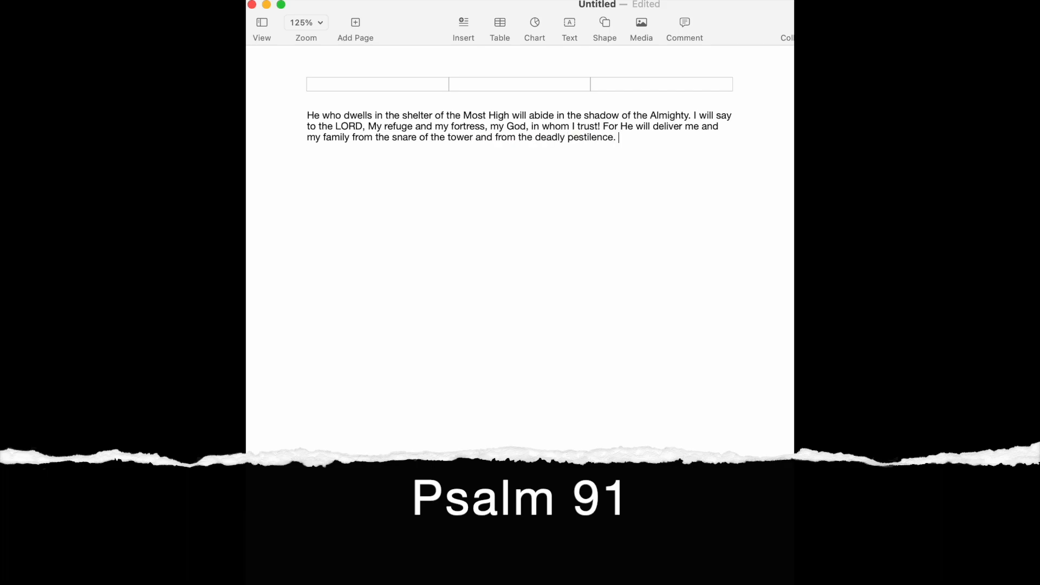
Continue the psalm from "He will cover us with His feathers" through "nor the destruction that wastes at noonday".
type("He will cover us with His")
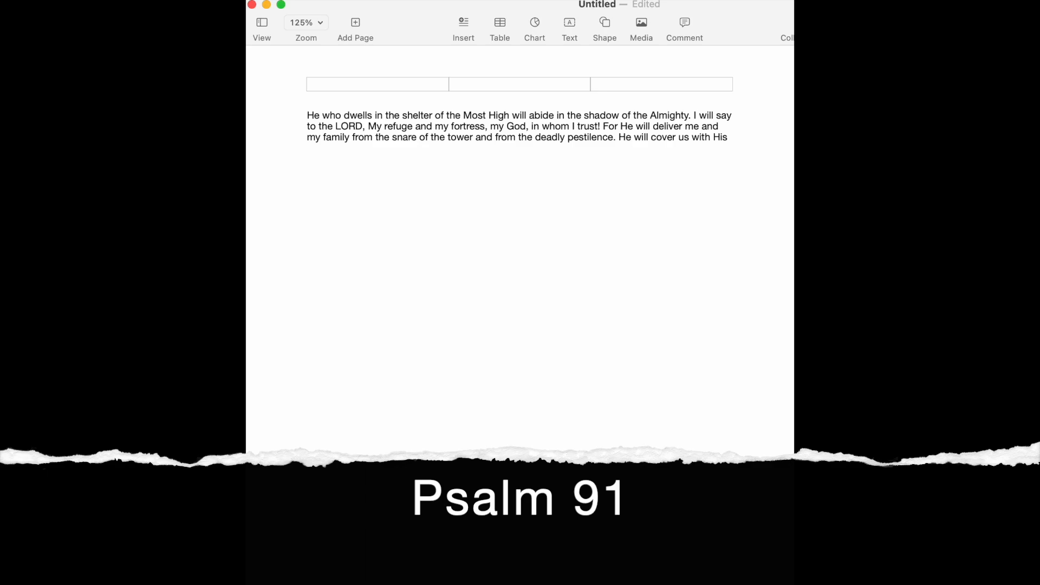
type(" feathers and under His wings we")
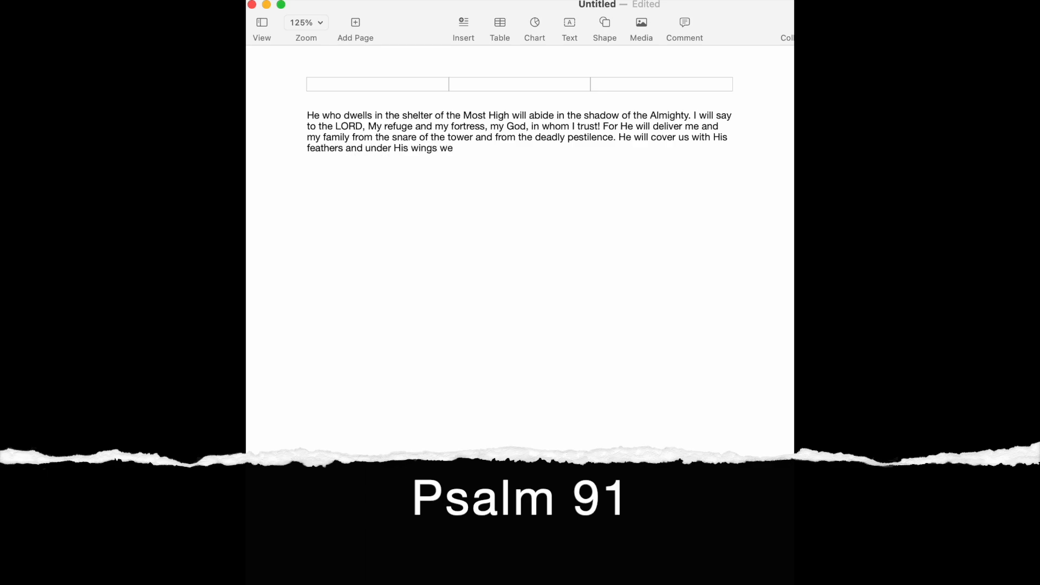
type(" will find refuge; His faithfulness is a shield and b")
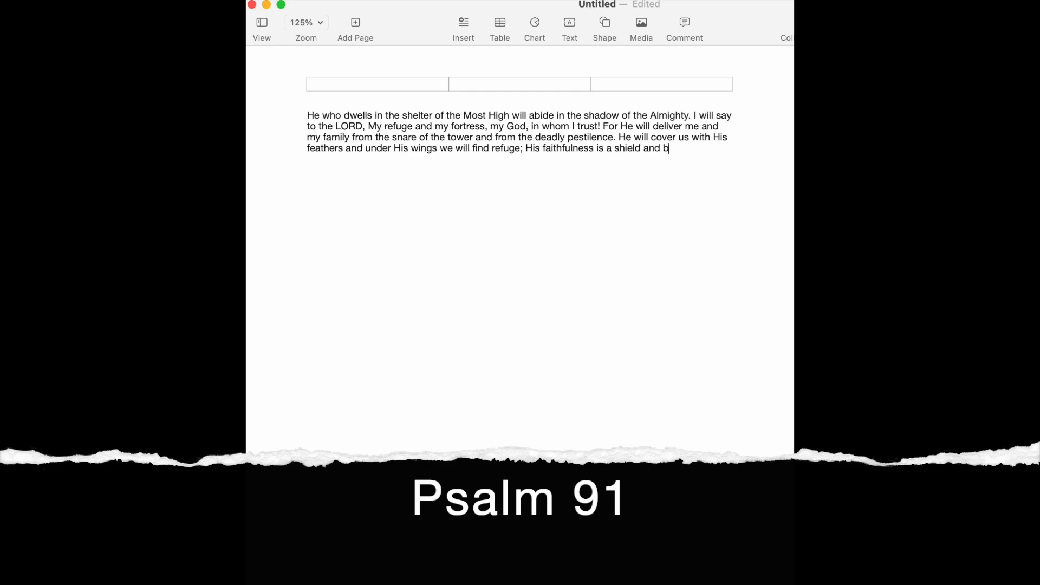
type("uckler. We will not fear the ter")
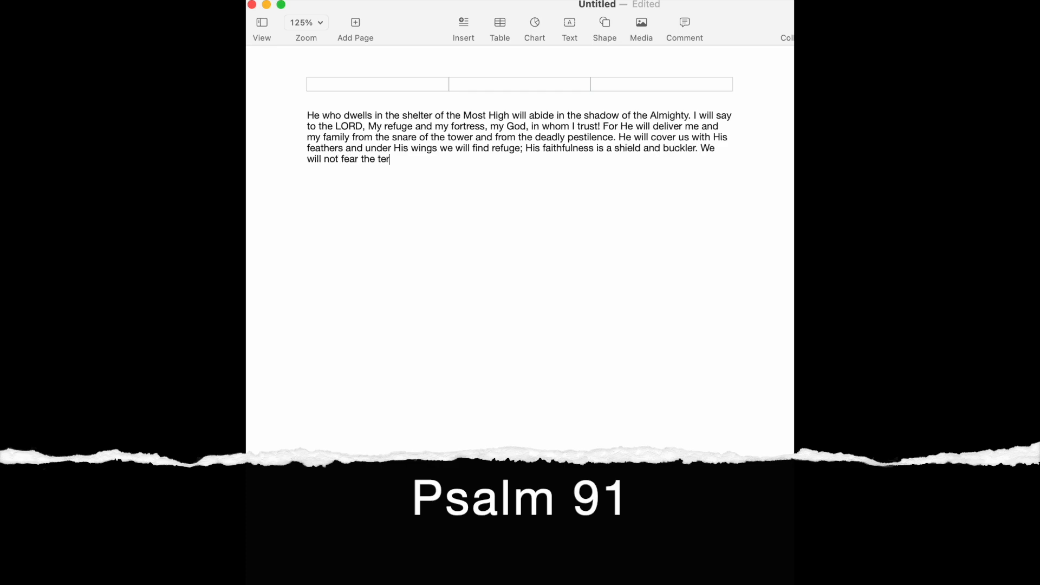
type("ror by night nor the arrow that flies by day nor ")
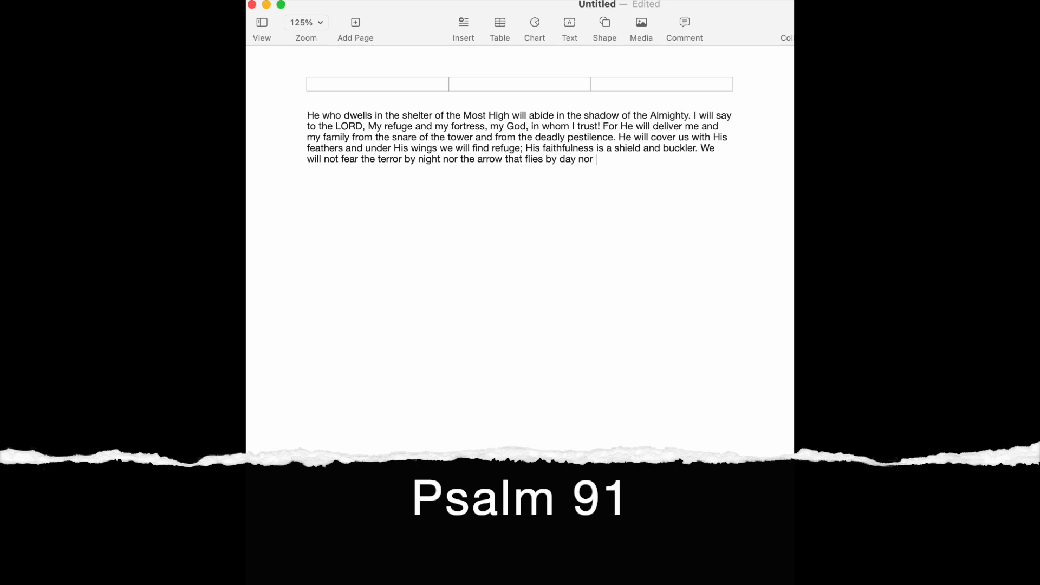
type("the psestilence that stalks in darkne")
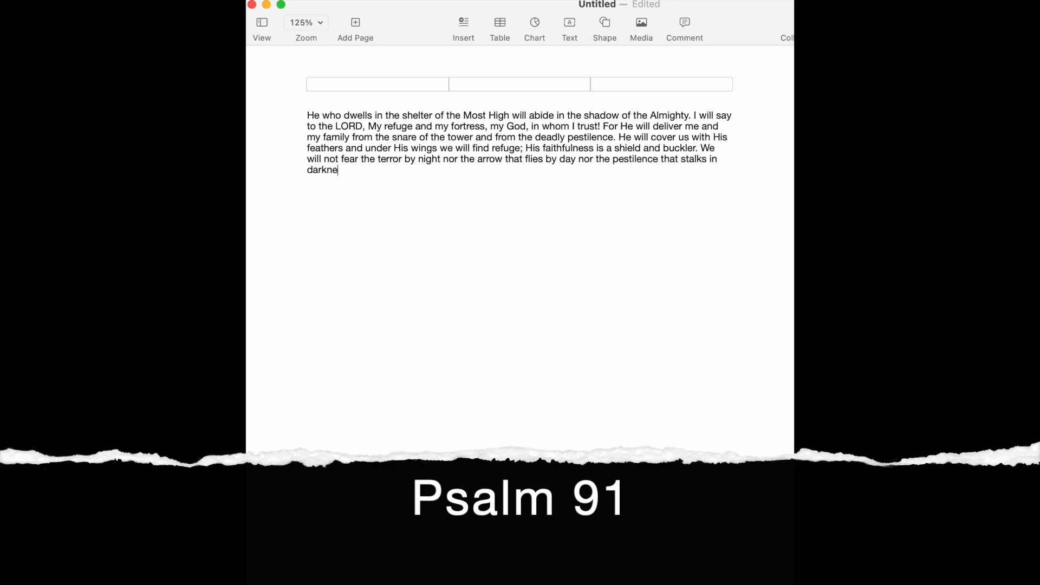
type("ss, nor the destruction that wastes at noon")
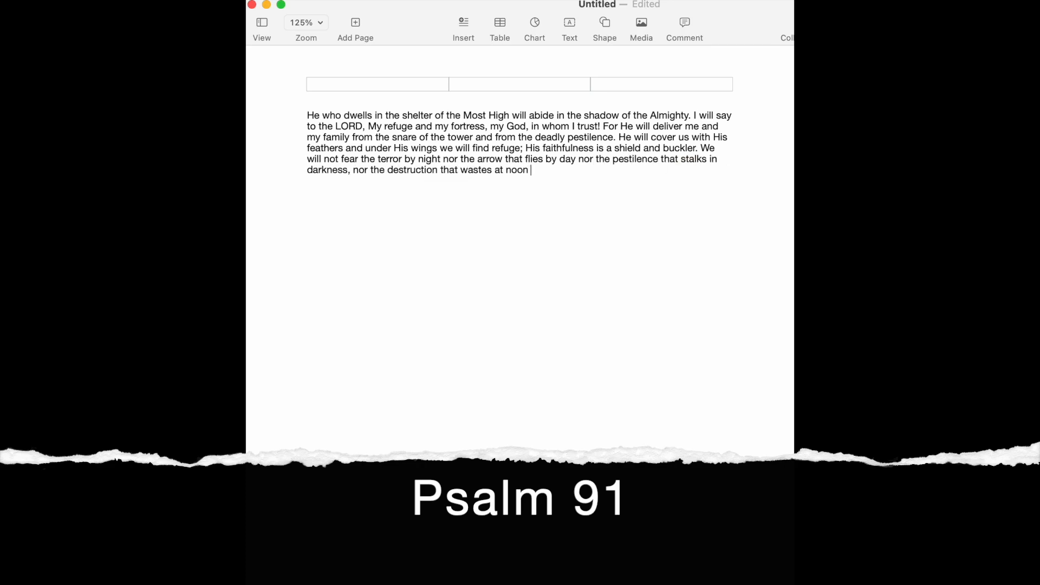
Add the passage from "Thousands my fall at our side" through "we see the reward of the wicked.".
type("day. Thousands my fall at our")
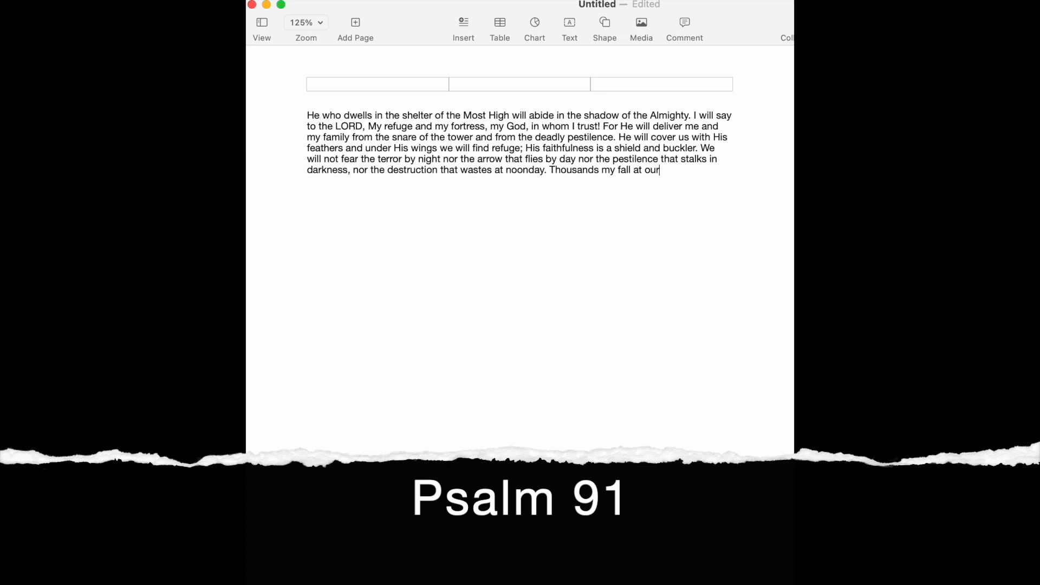
type(" side and ten thousand at our right han")
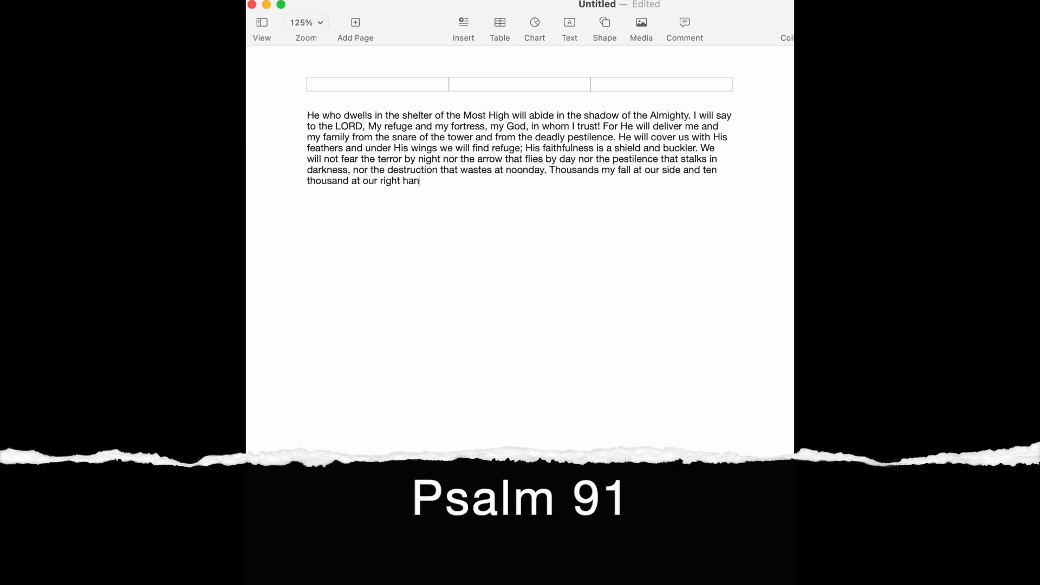
type("d, but it will not come near us. O")
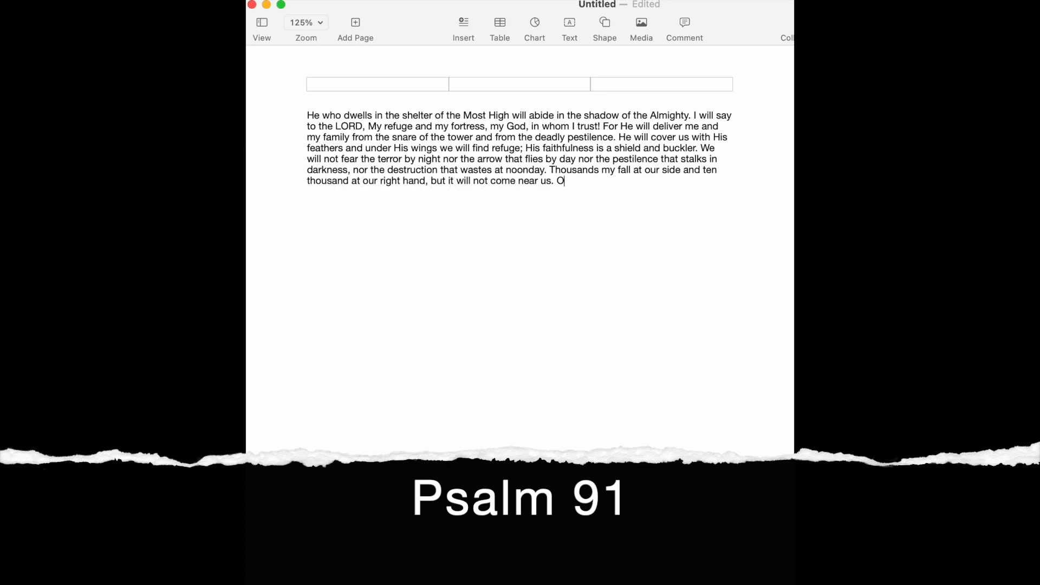
type("nly with our eyes will we see the re")
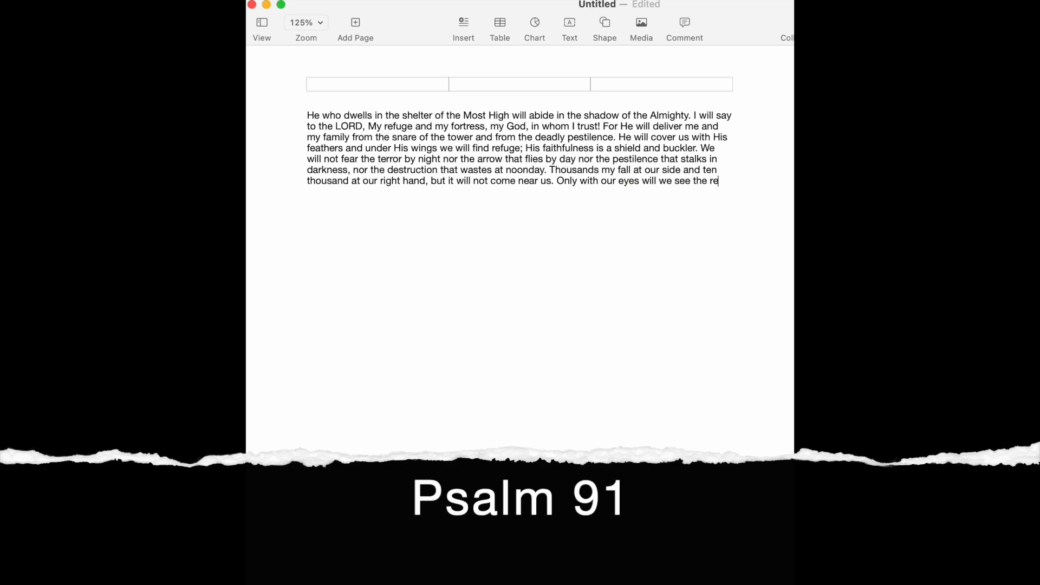
type("ward of the wicked. Because you")
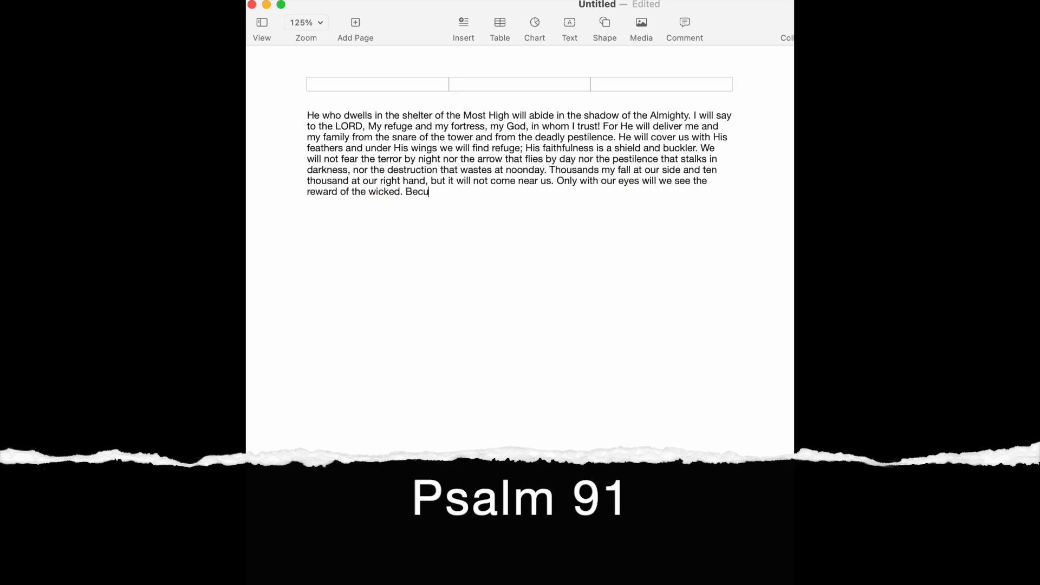
Add the passage from "Because you have made the LORD our dwelling place" through "no plague will come near our dwelling.".
type(" have made the LORD ")
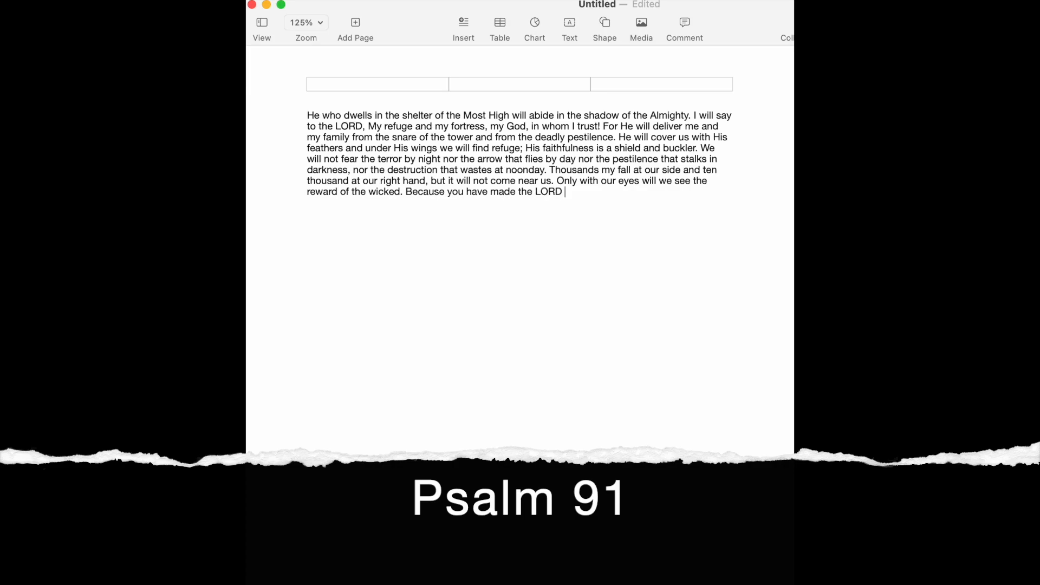
type("our dwelling place, the Most High, wo")
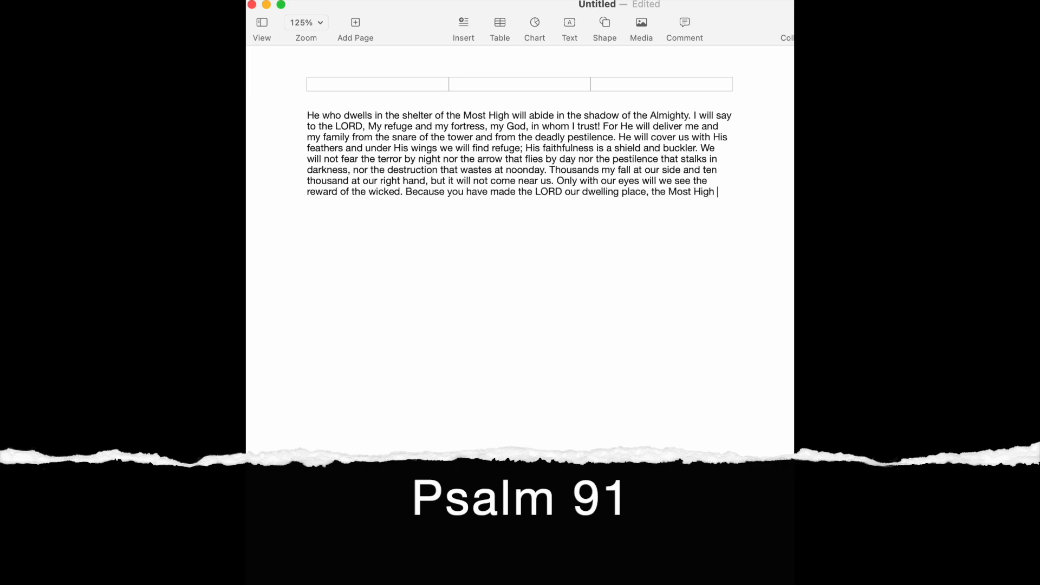
key("BackSpace")
type("ho is my refuge, no evil sh")
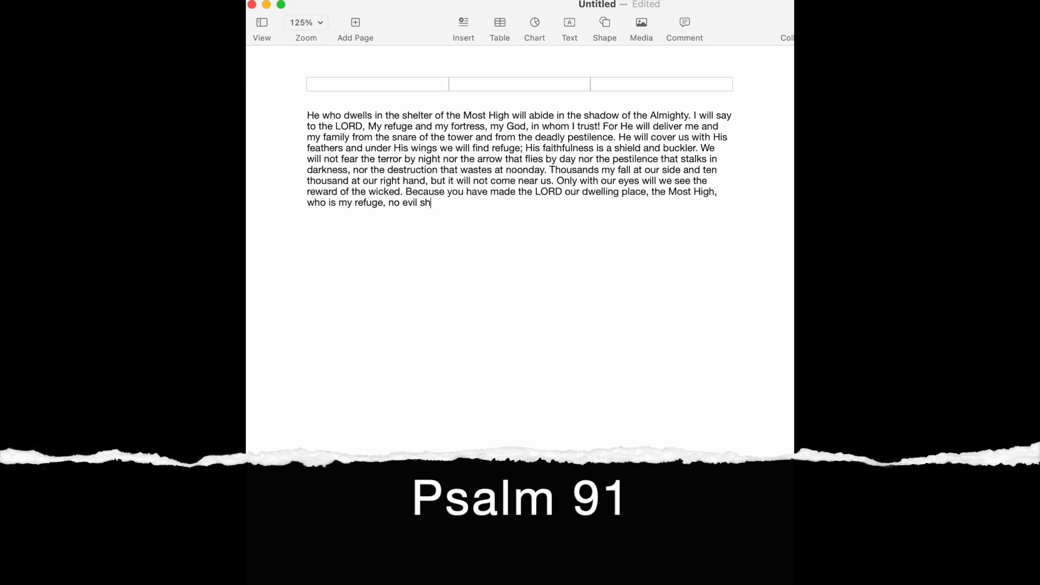
type("all be allowed to befall us and no plague will co")
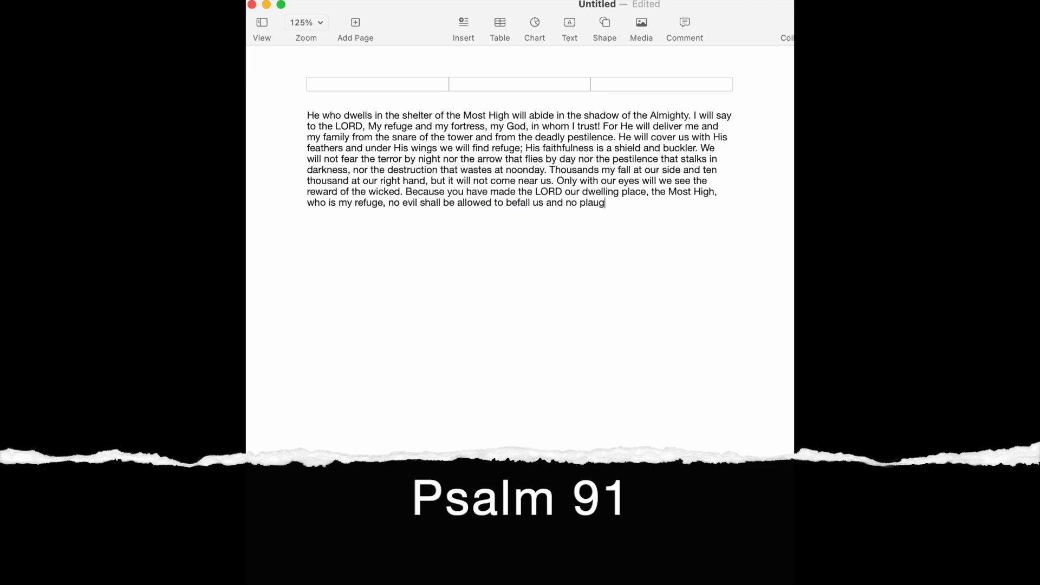
type("me near our dwelling. ")
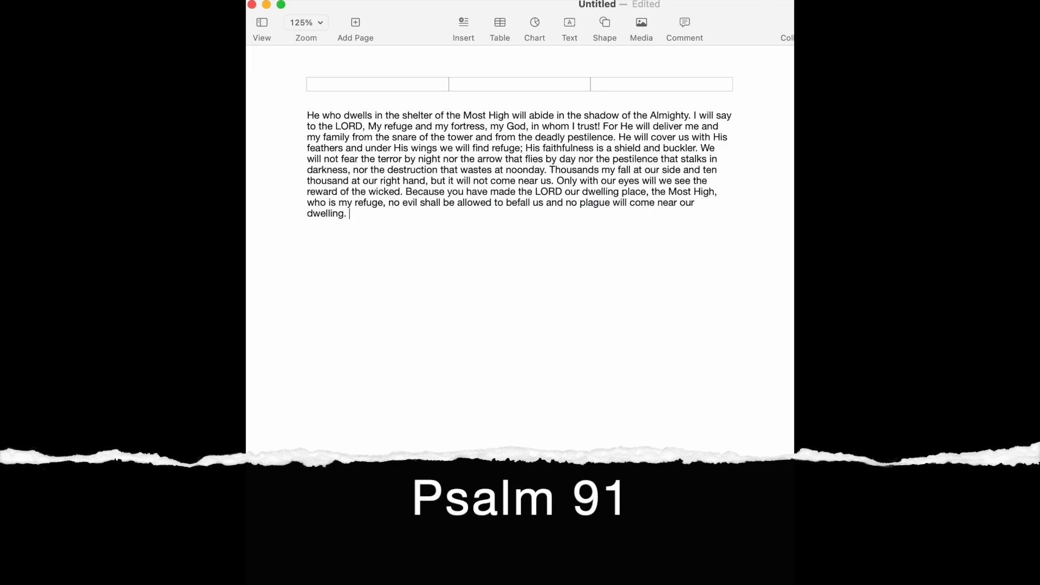
Add the passage from "For He commands His angels to take charge over us" through "We will tread on the lion and the adder".
type("For He commands His")
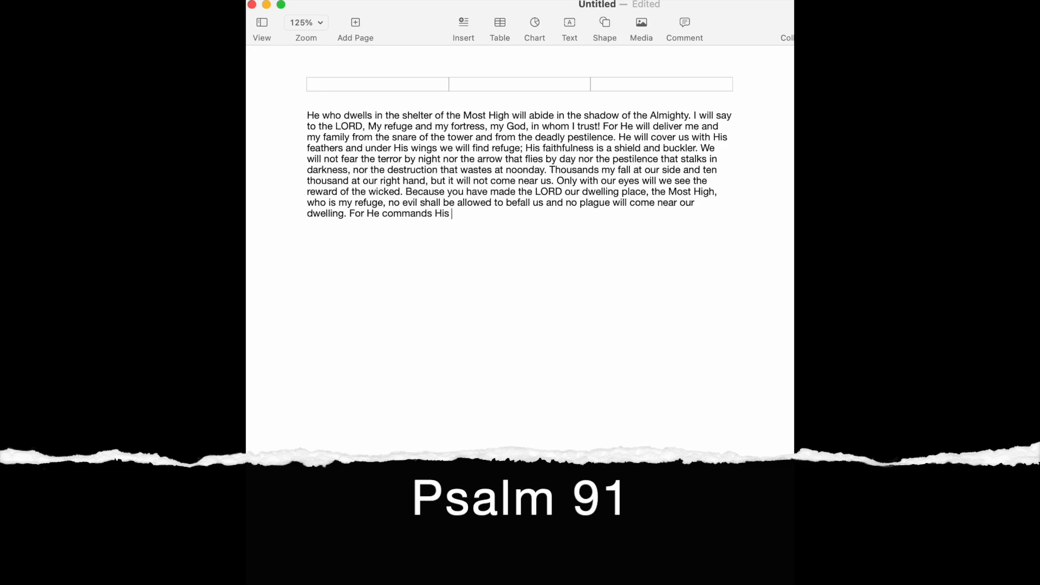
type(" angels to ta")
type("and keep us in all of our ways")
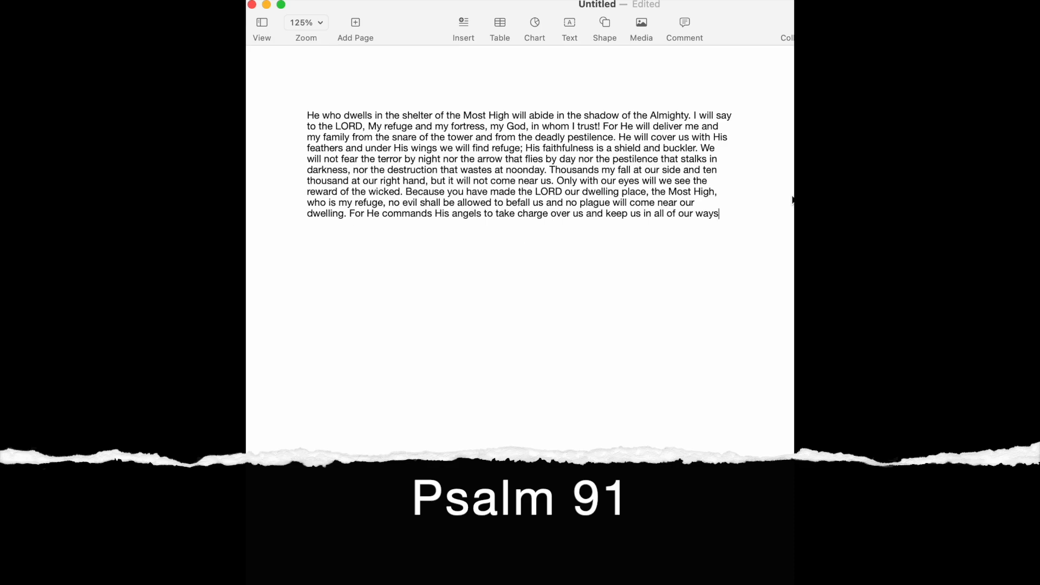
type(". they will bear us up in their hands lest we str")
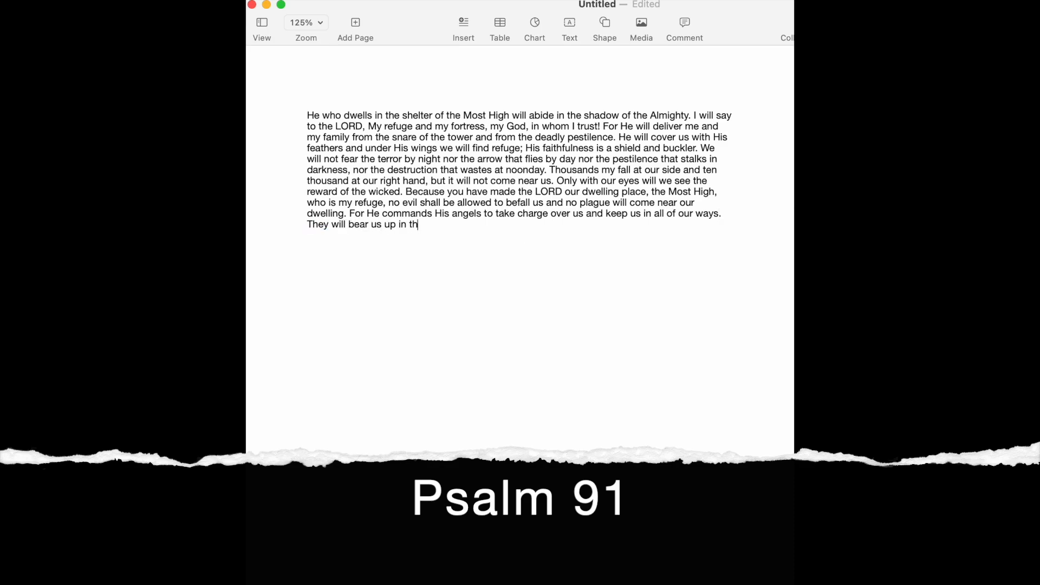
type("ike our foot against")
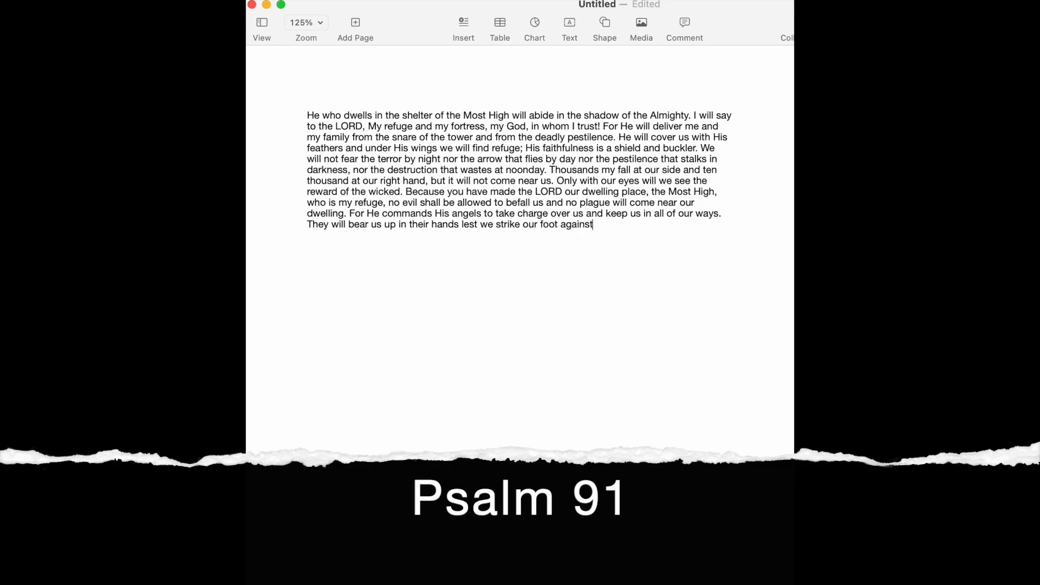
type(" a stone. We will tread on the lion and the adder and the youn")
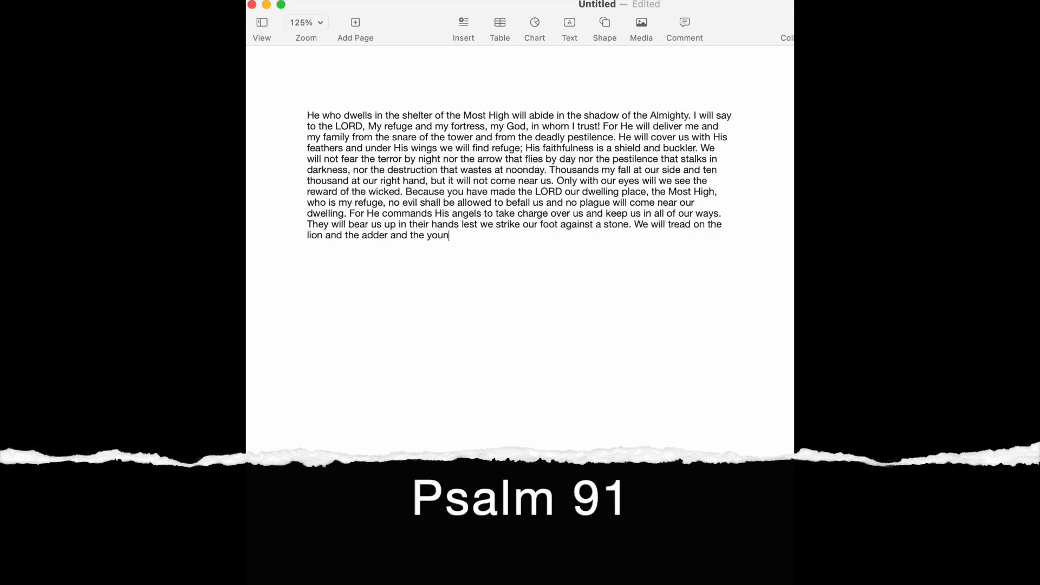
type("g lion and the serpe")
key("BackSpace")
key("BackSpace")
key("BackSpace")
key("BackSpace")
key("BackSpace")
key("BackSpace")
key("BackSpace")
key("BackSpace")
key("BackSpace")
key("BackSpace")
key("BackSpace")
key("BackSpace")
key("BackSpace")
key("BackSpace")
key("BackSpace")
key("BackSpace")
key("BackSpace")
key("BackSpace")
key("BackSpace")
key("BackSpace")
Finish the psalm from "trample underfoot the young lion and the great serpent" through "With long life I will satisfy him and show him my salvation.".
type("trample underfoot the young lion and the great")
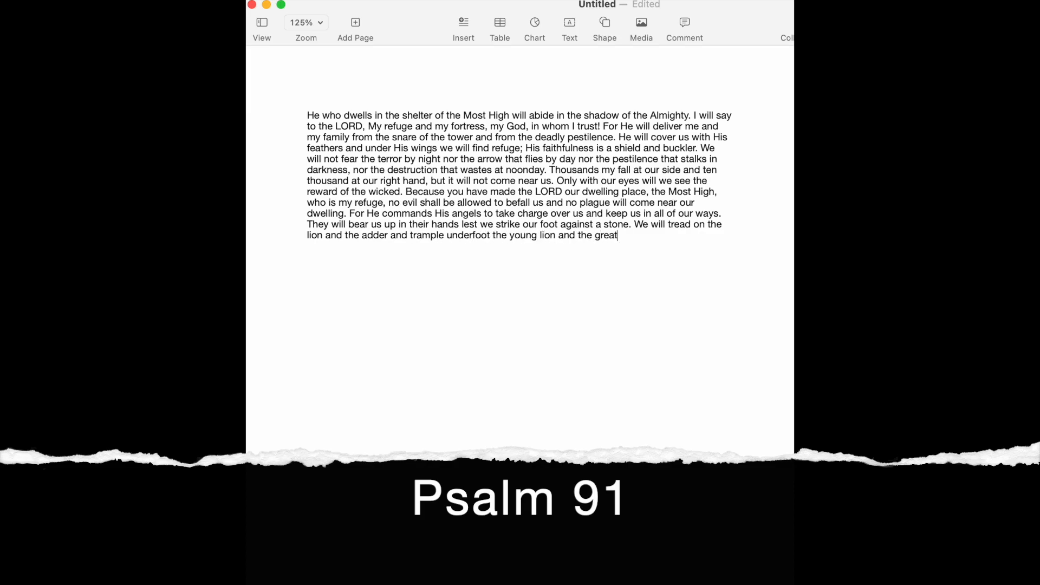
type(" serpent. Because He")
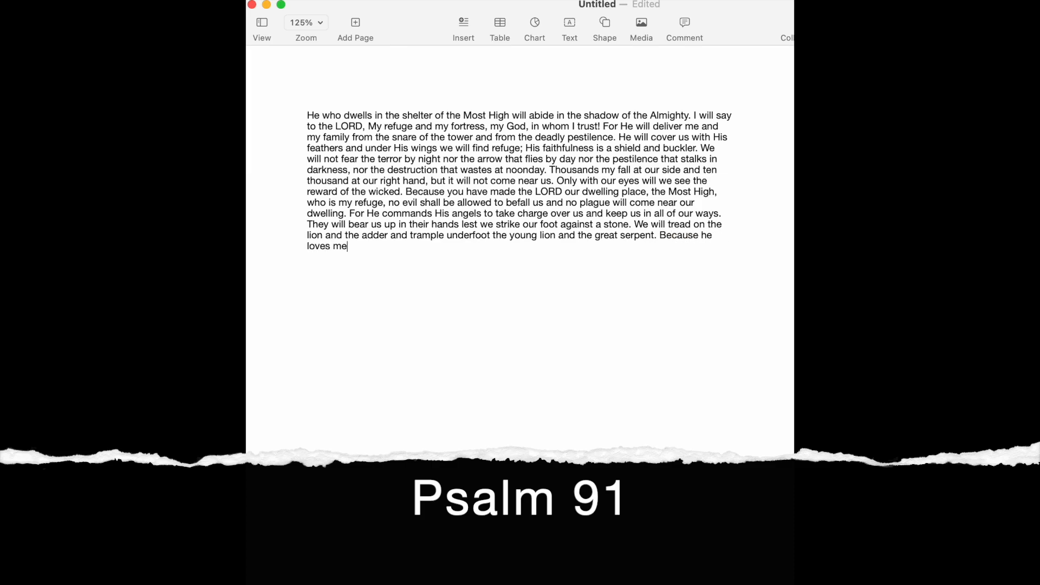
type(" loves me and holds fast to me, I will deliver")
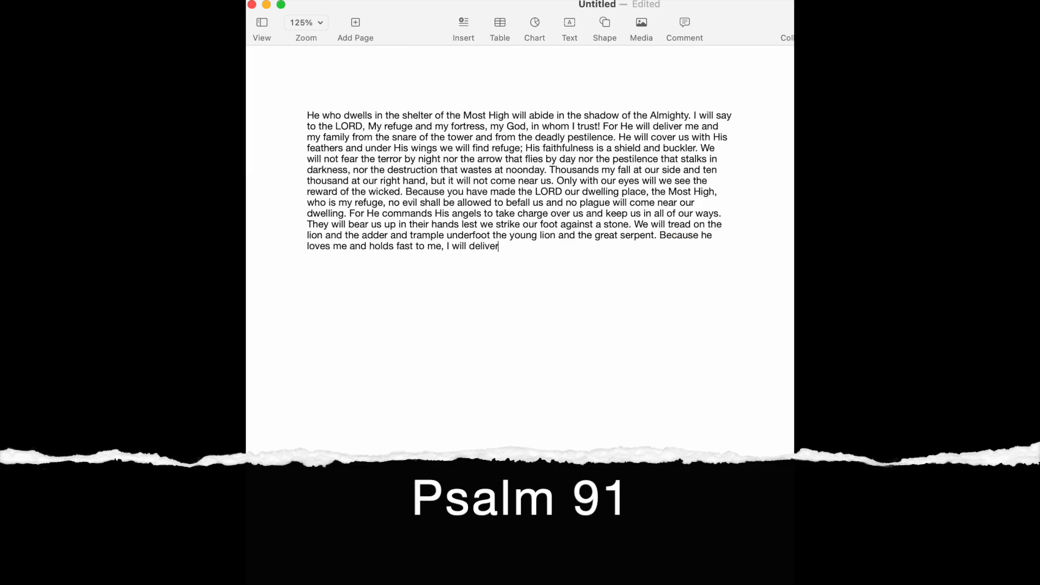
type(" him, I will protect him because he knows my name. When he calls to me, I will answer him")
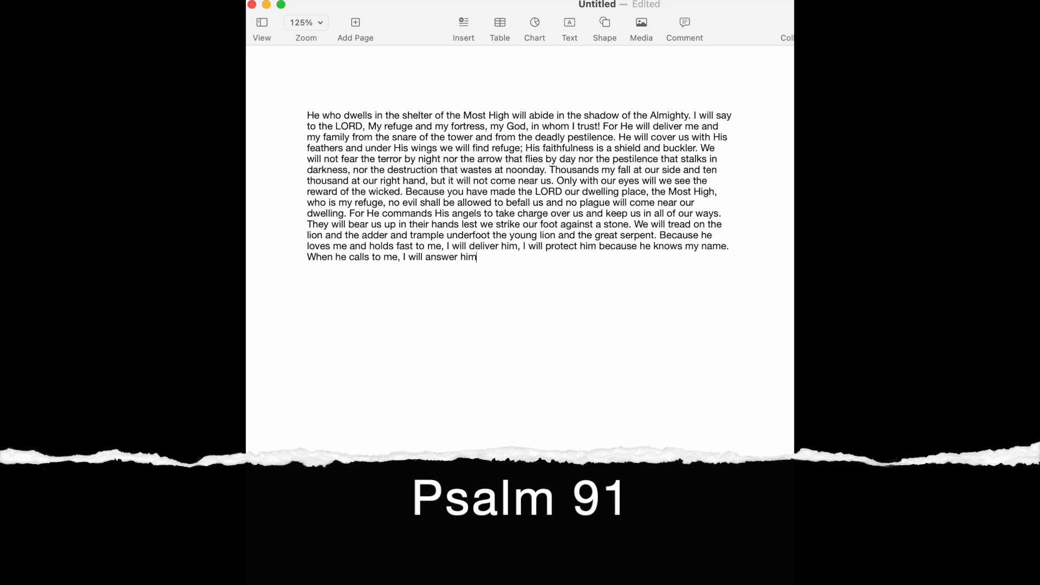
type("; I will be with him in trouble; I will rescue him and honor him. With ")
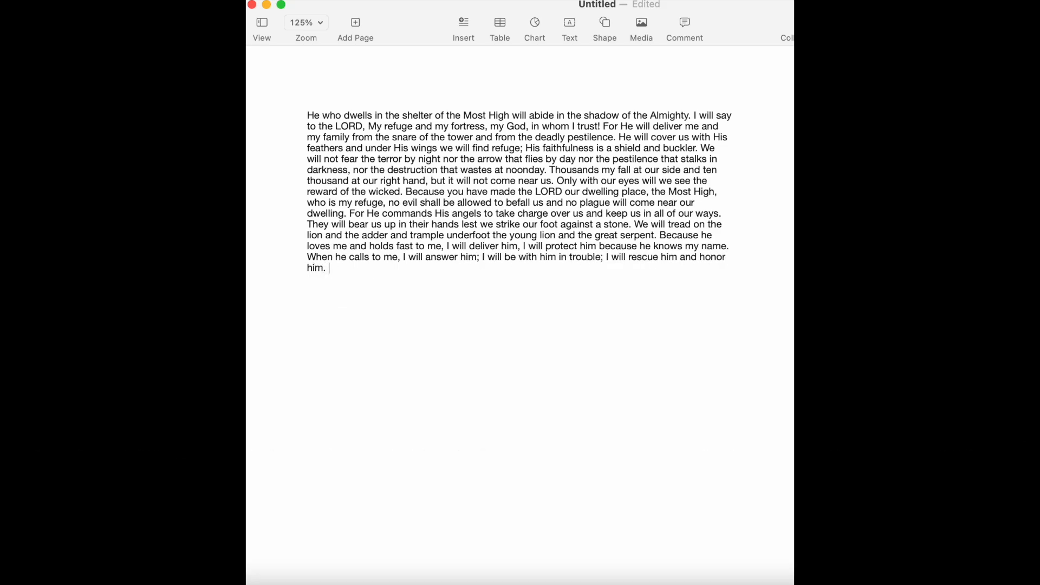
type("long life I will satisfy him and show him m")
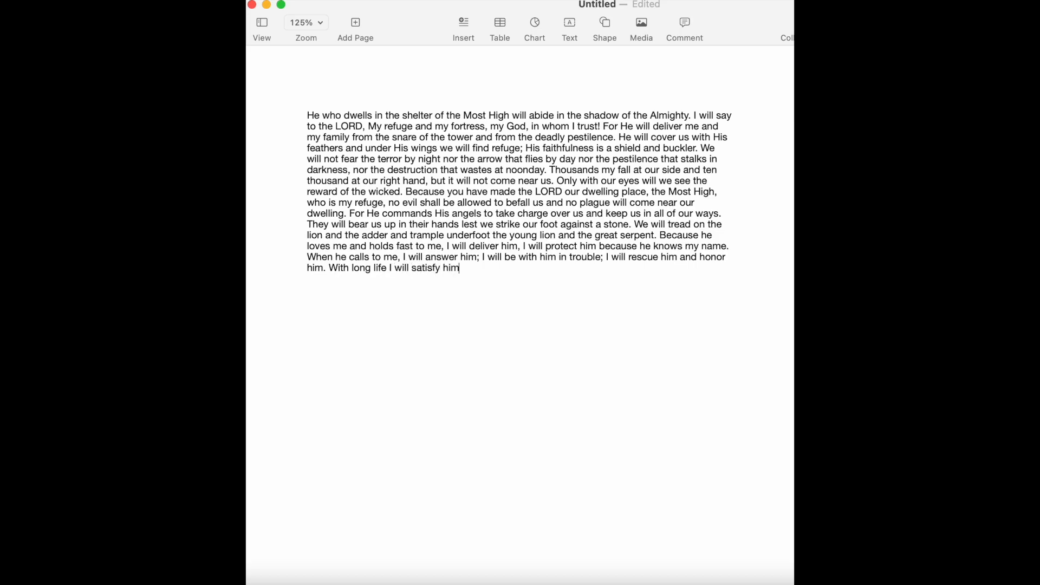
type("y salvation.")
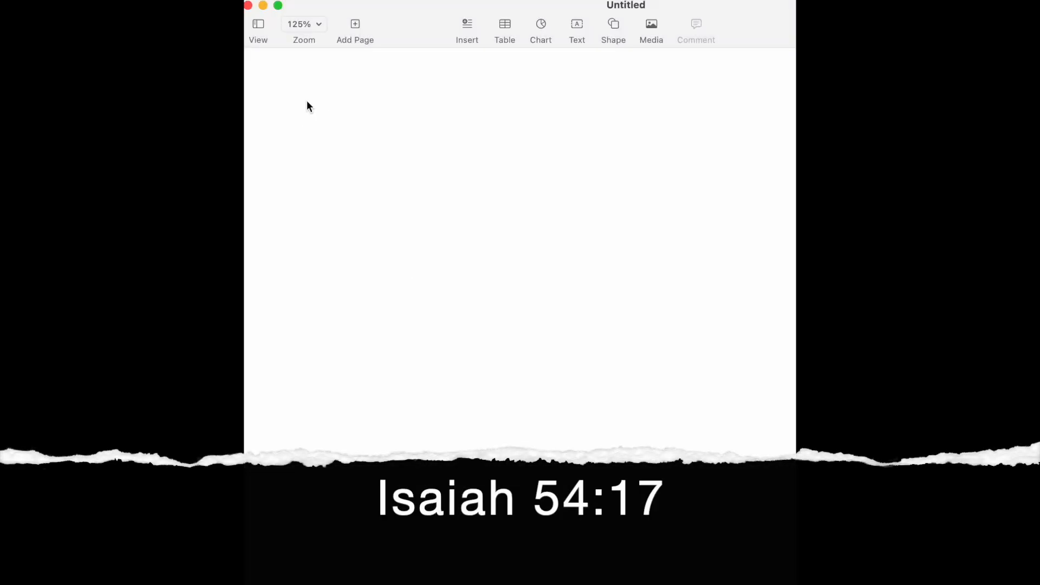
Write "No weapon formed against me nor my family will harm us and any word that comes against us in judgement or slander I condemn.".
type("No weapon formed against me nor my family will harm us and a")
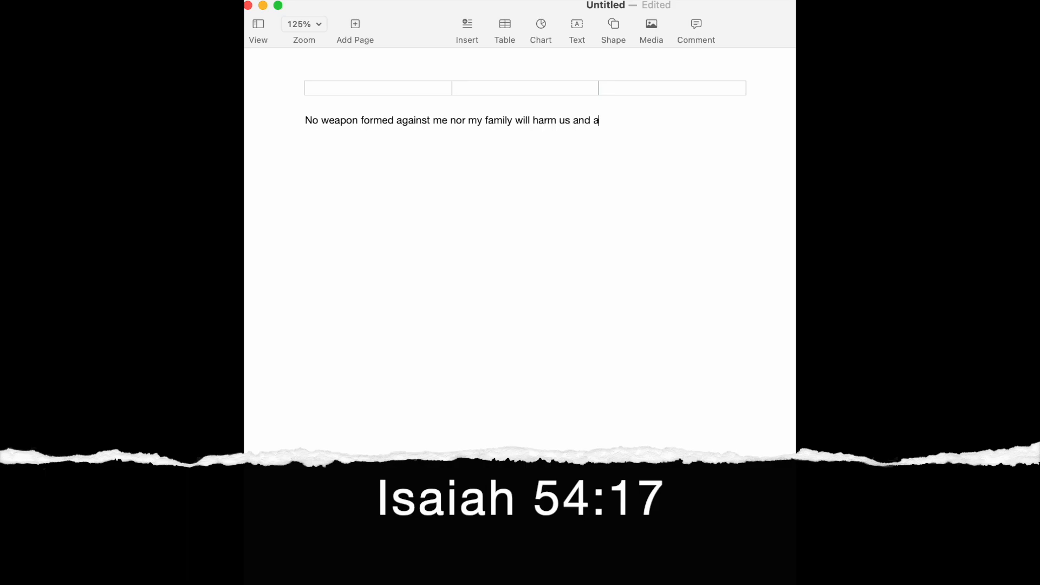
type("that comes against us in")
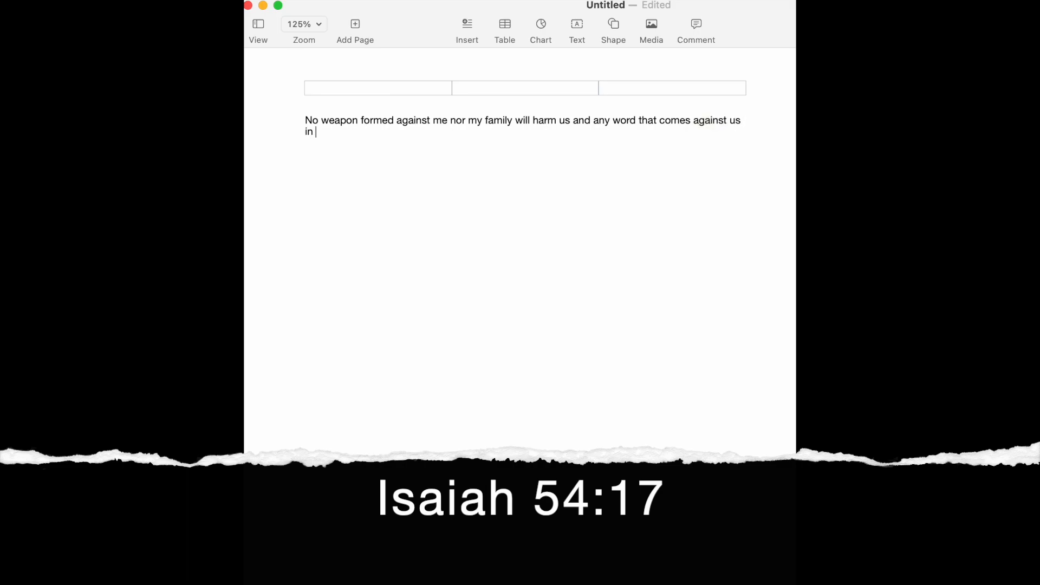
type(" judgemen")
type("t or slander l condemn")
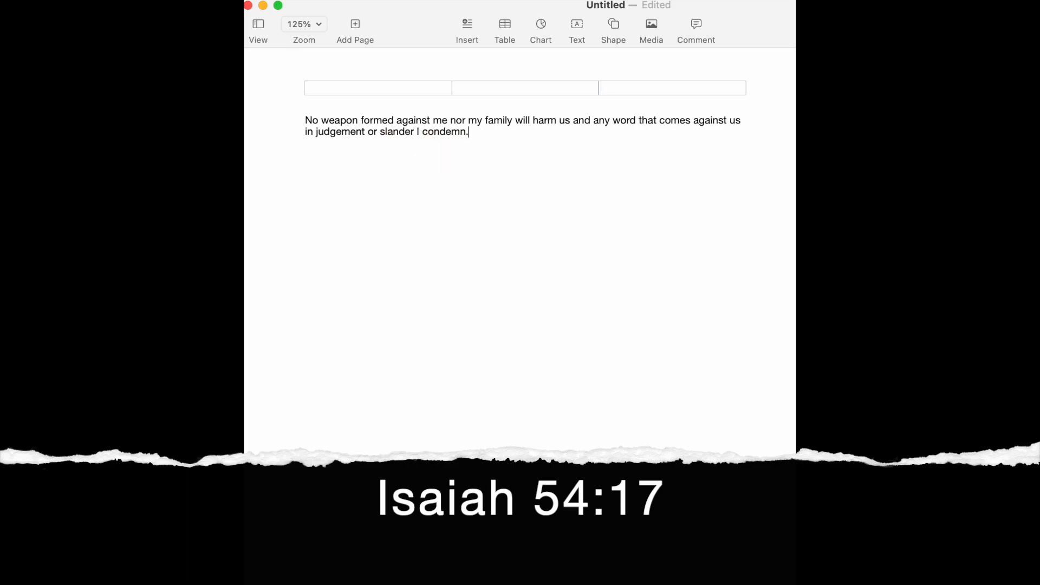
type(".")
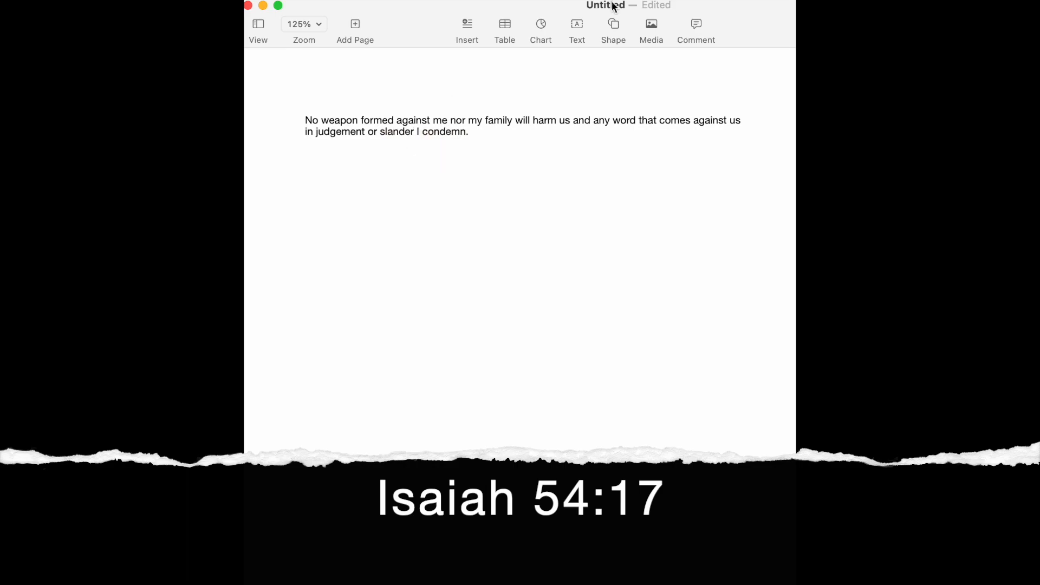
Save the Isaiah document as IS54-17 in the scriptures folder.
left_click(614, 5)
type("IS")
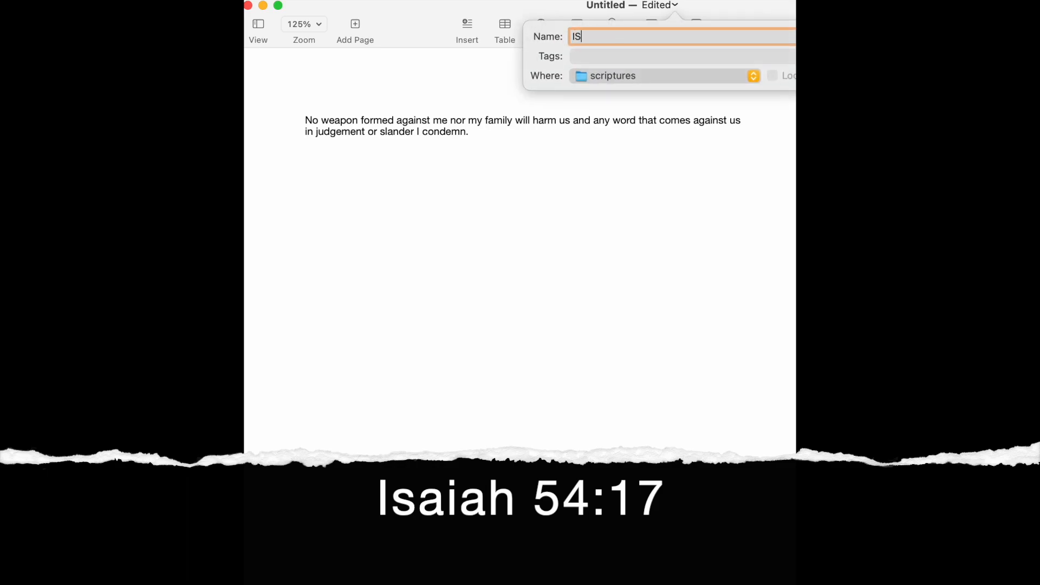
type("54-17")
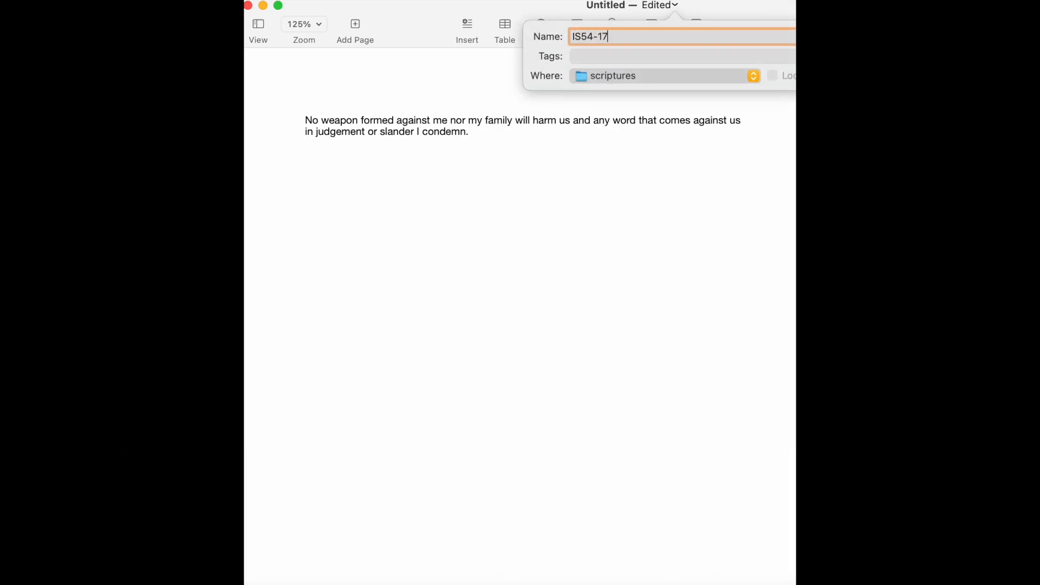
key("Return")
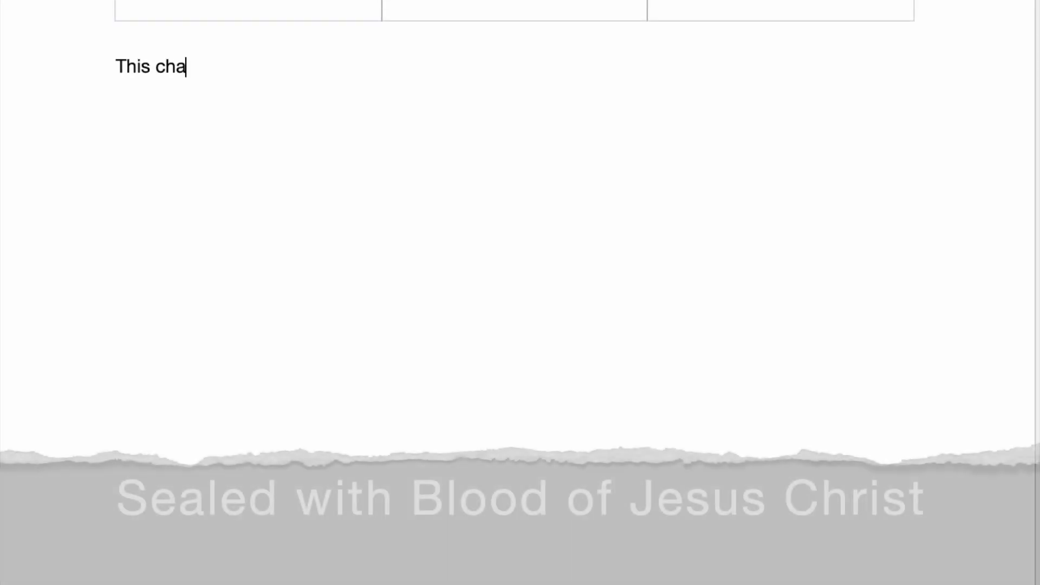
Write the covering declaration from "This channel, content, administrators, moderators, producers" through "save us from the curse of sin and death".
type("nnel, content, administrators, moderators, producers and any and all other assistants")
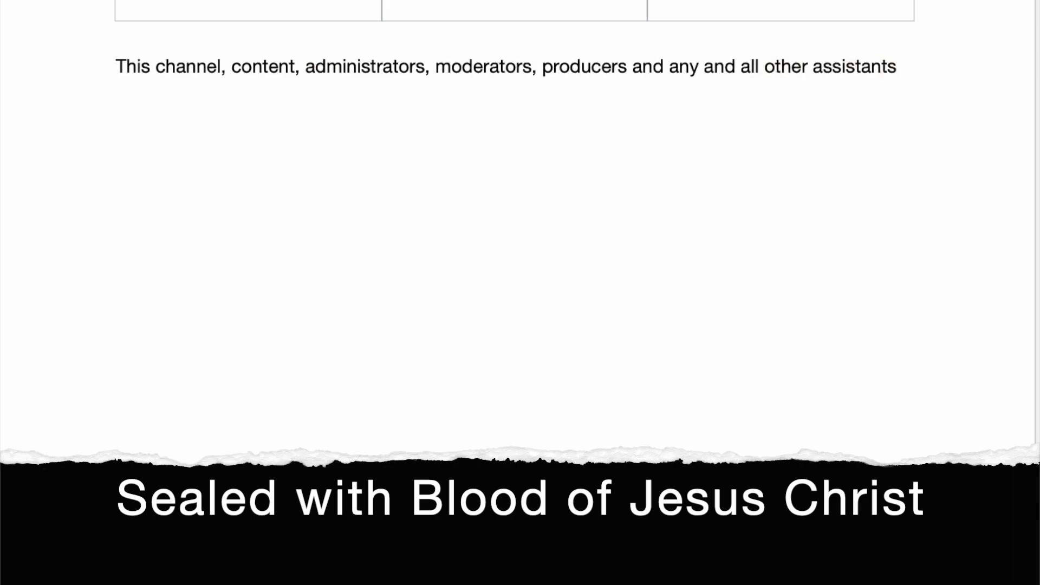
type(" in the Kingdom of heaven are covered in the Blood")
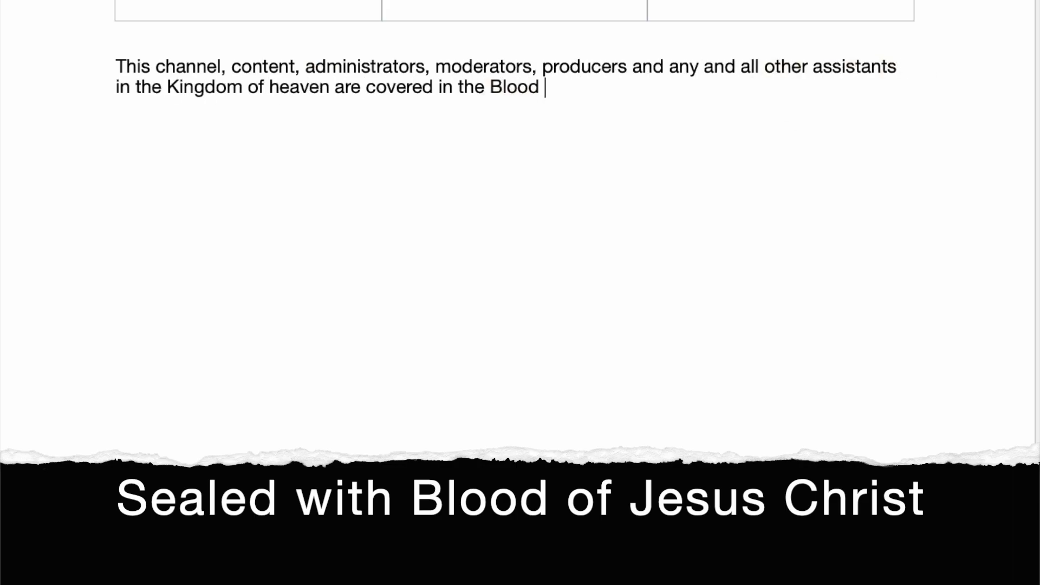
type(" of Jesus Christ, Yahushua Hamashiach, the Son of ")
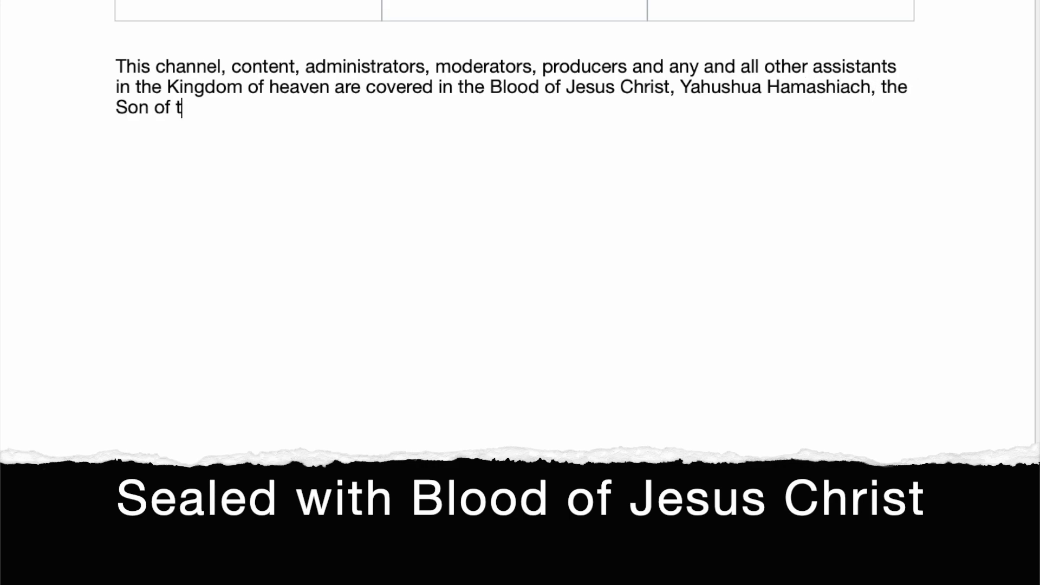
type("the Living God who died and rose again and save us from the curse of sin and death")
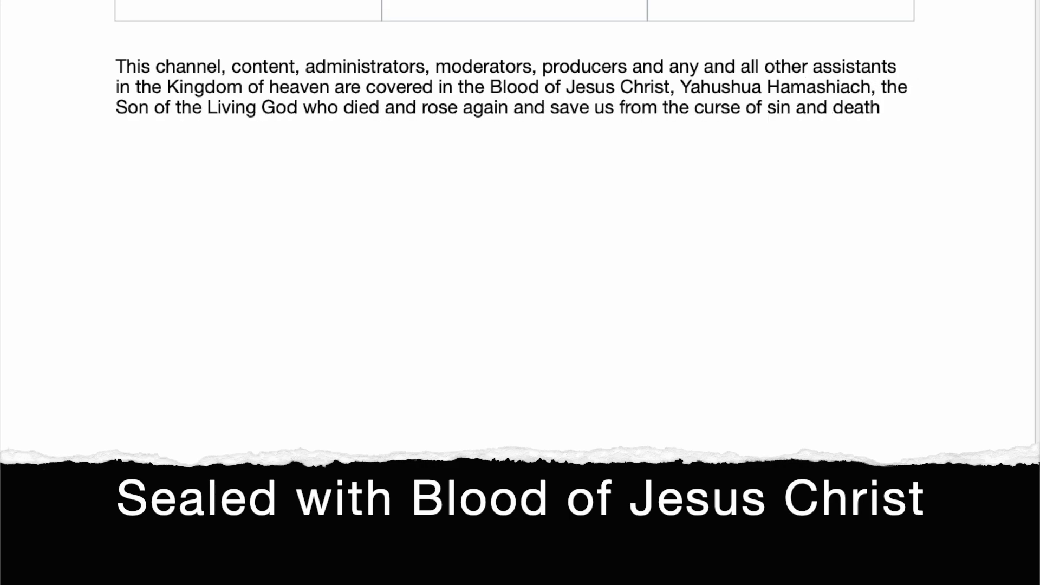
Add the sentence "He is the only true living King of Kings, the Son of God and the Name above ALL NAMES.".
type(". He is the only true living King of Kings, the Son of Gos and")
key("BackSpace")
key("BackSpace")
key("BackSpace")
key("BackSpace")
key("BackSpace")
key("BackSpace")
type("d and the Name above ALL NAMES.")
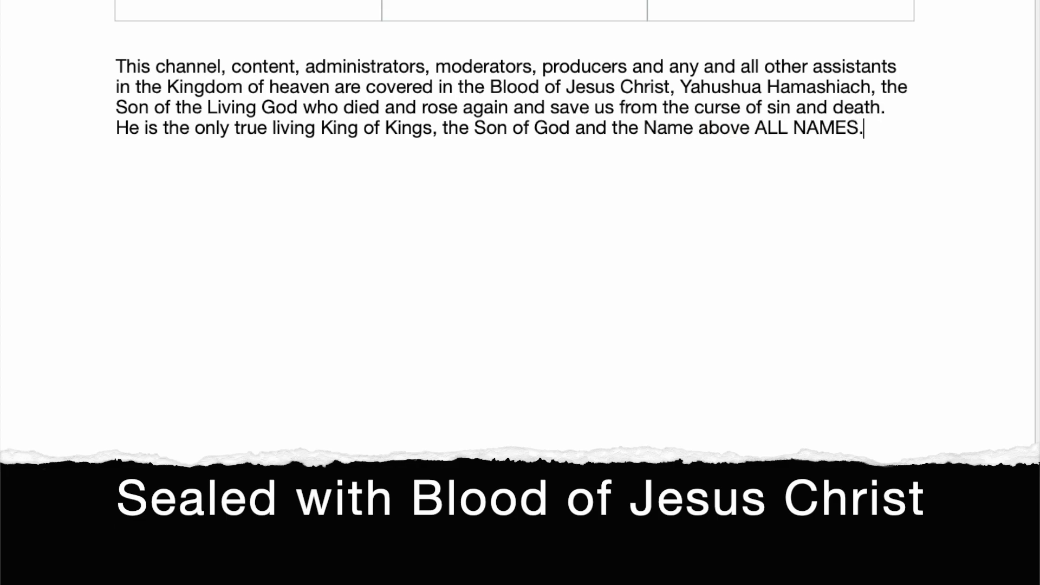
Insert "and sealed" after "covered" in the declaration's second line.
left_click(443, 87)
type("and sealed")
left_click(446, 258)
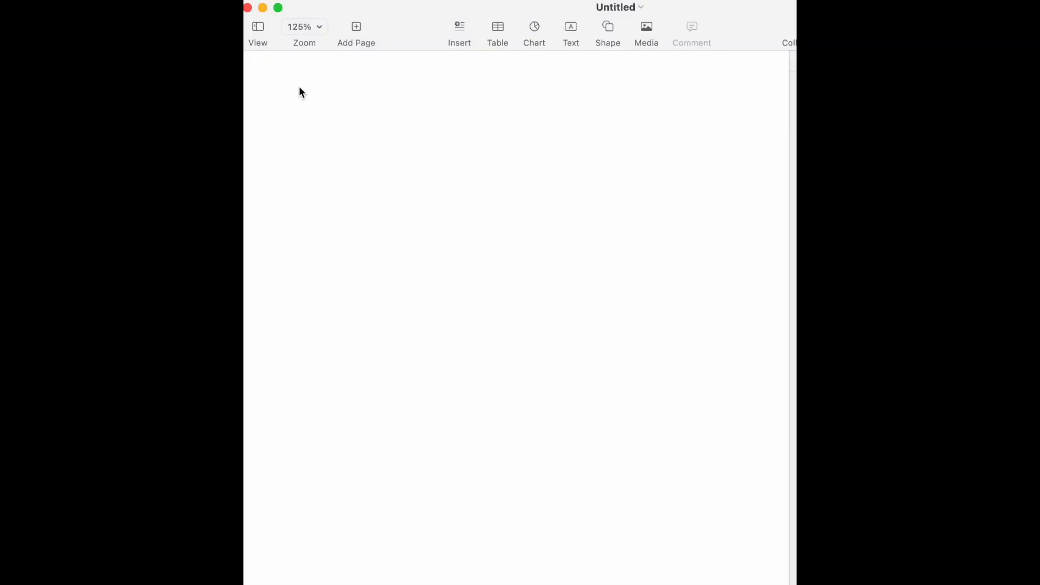
Write "The LORD Jehovah Nissi, is my covering." in the blank document and begin the following sentence with "The Lord".
type("The LORD Jehovah Nissi")
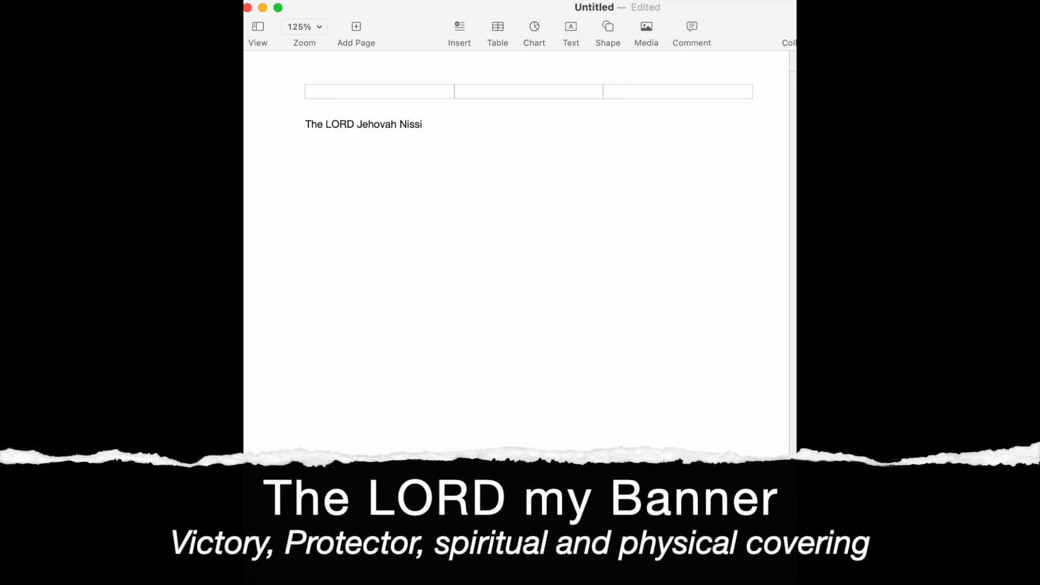
type(", is my c")
key("BackSpace")
type("s my covering. The Lord i")
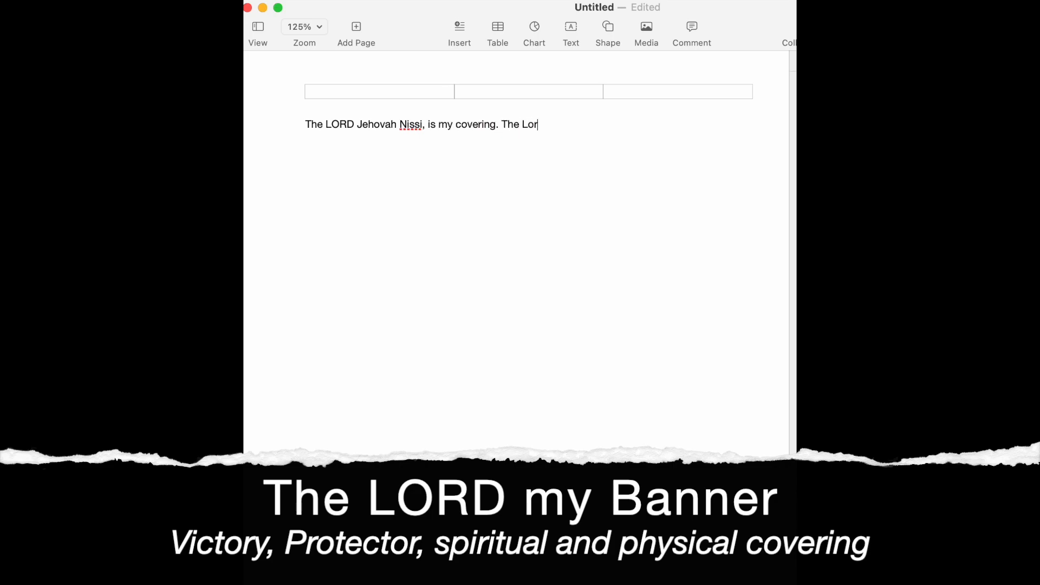
Complete the text with "is my banner. In Him I trust." and remove the unwanted words after it.
type("s my banner. In Him I trust. No againf the a")
key("BackSpace")
key("BackSpace")
key("BackSpace")
key("BackSpace")
key("BackSpace")
key("BackSpace")
key("BackSpace")
key("BackSpace")
key("BackSpace")
key("BackSpace")
key("BackSpace")
key("BackSpace")
key("BackSpace")
key("BackSpace")
key("BackSpace")
key("BackSpace")
key("BackSpace")
key("BackSpace")
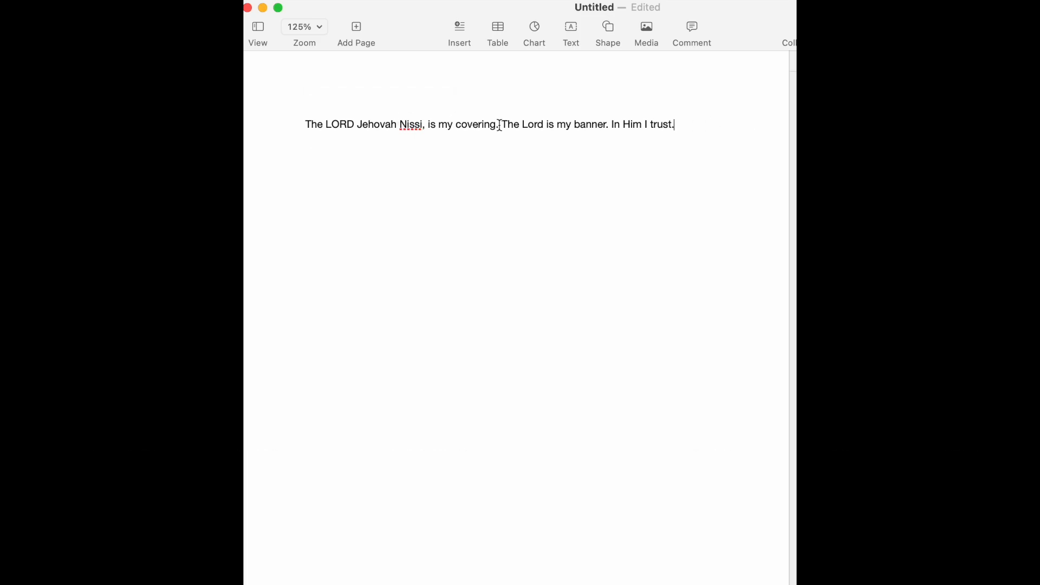
Save the Jehovah Nissi document as J-Nissi.
left_click(603, 10)
type("J-Nissi")
key("Return")
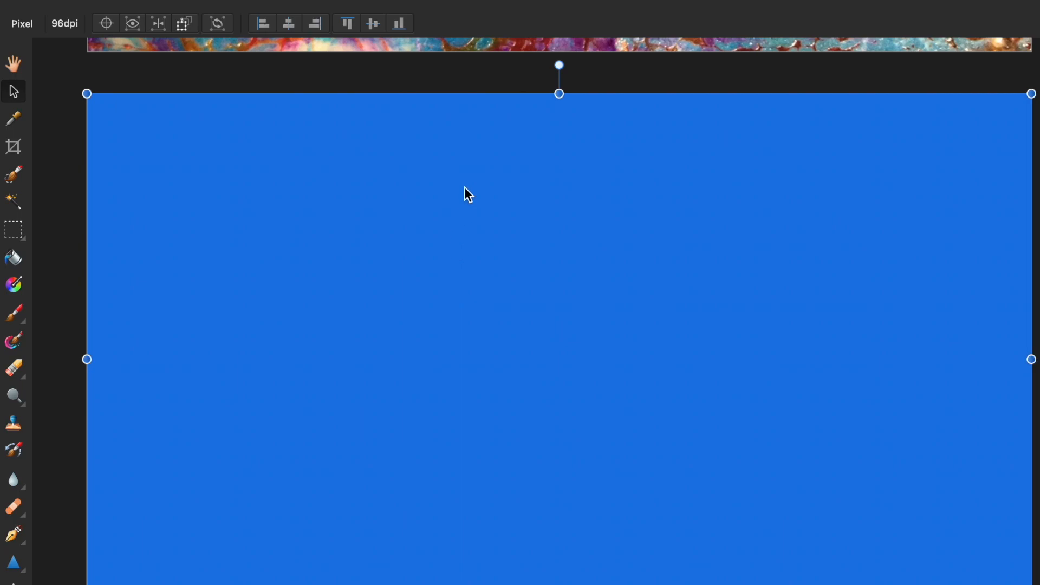
scroll(464, 187, "up", 10)
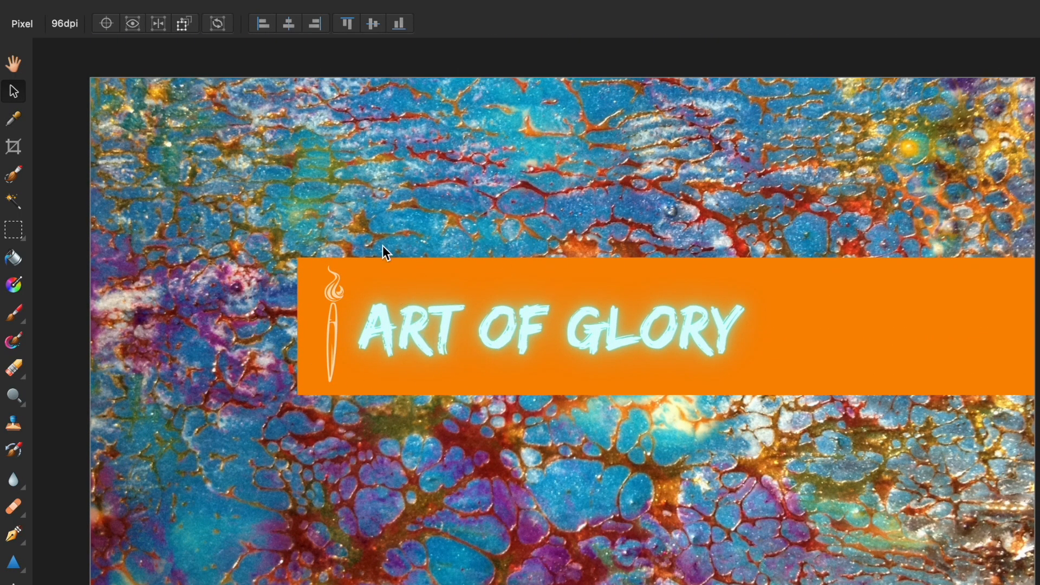
scroll(382, 245, "down", 10)
scroll(382, 250, "down", 10)
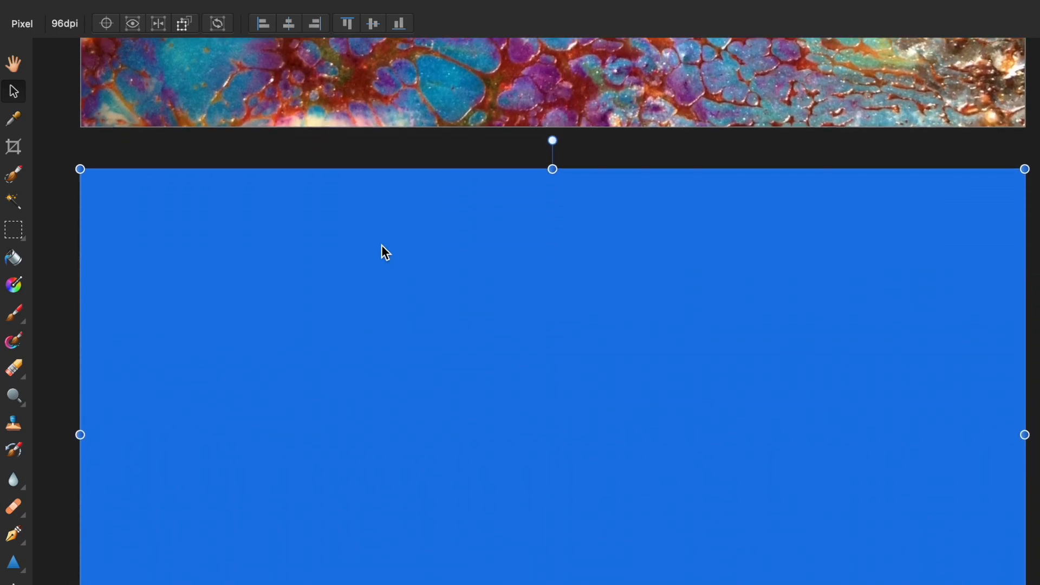
scroll(381, 245, "up", 1)
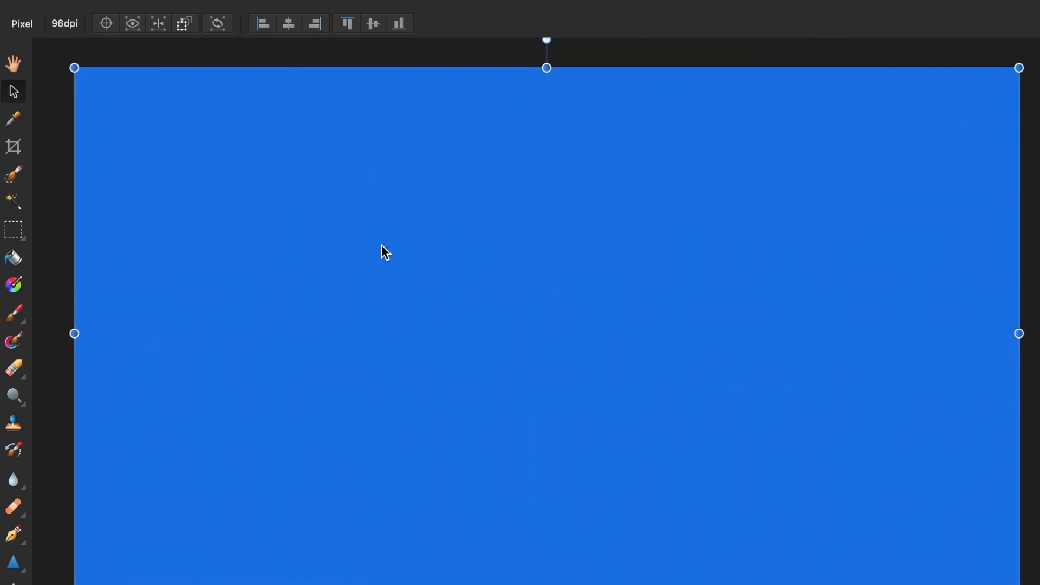
Switch to Pages and open the recent document PS91.
key("super+Tab")
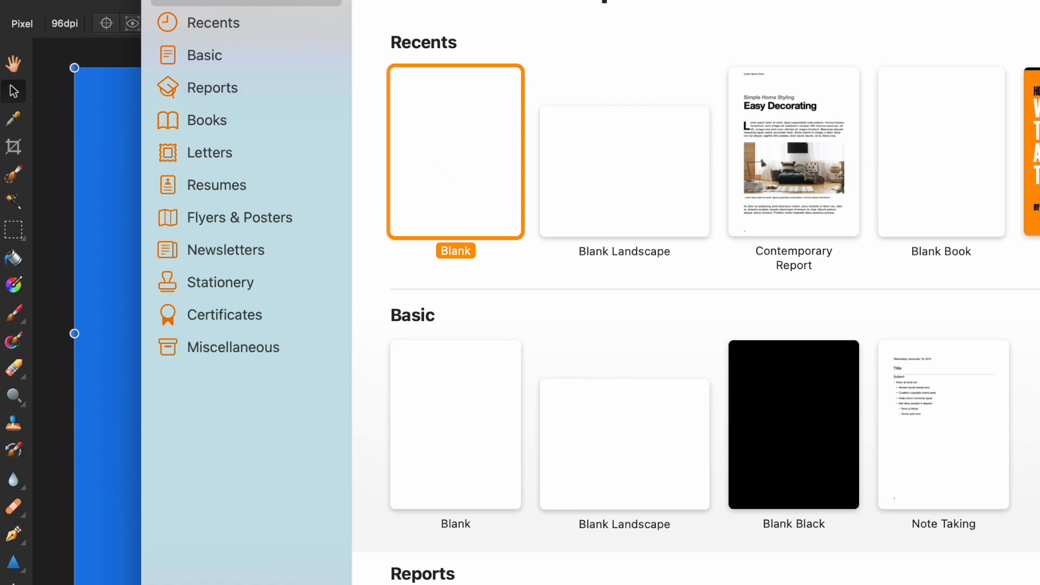
left_click(79, 0)
mouse_move(173, 0)
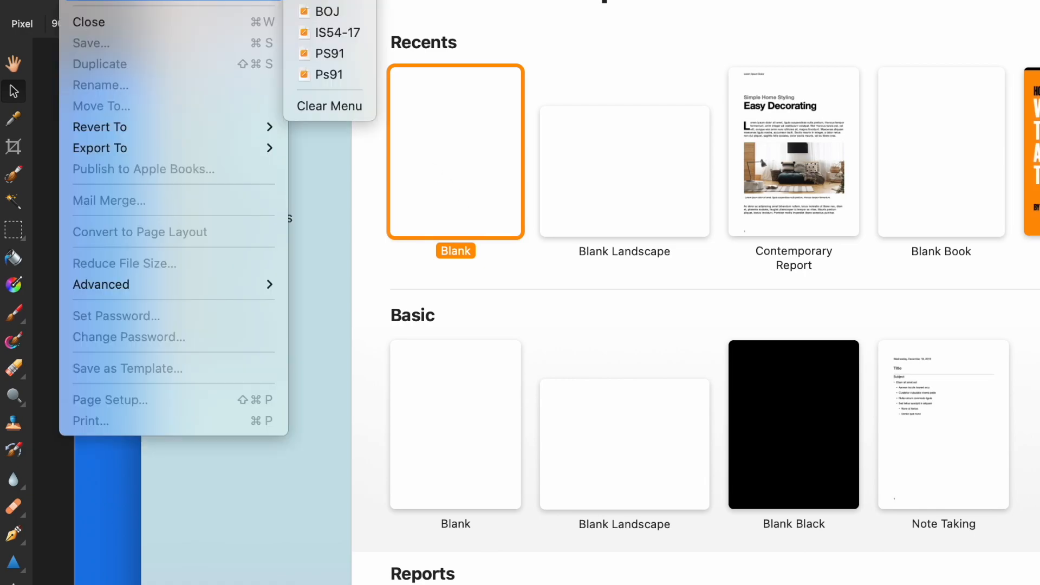
left_click(332, 53)
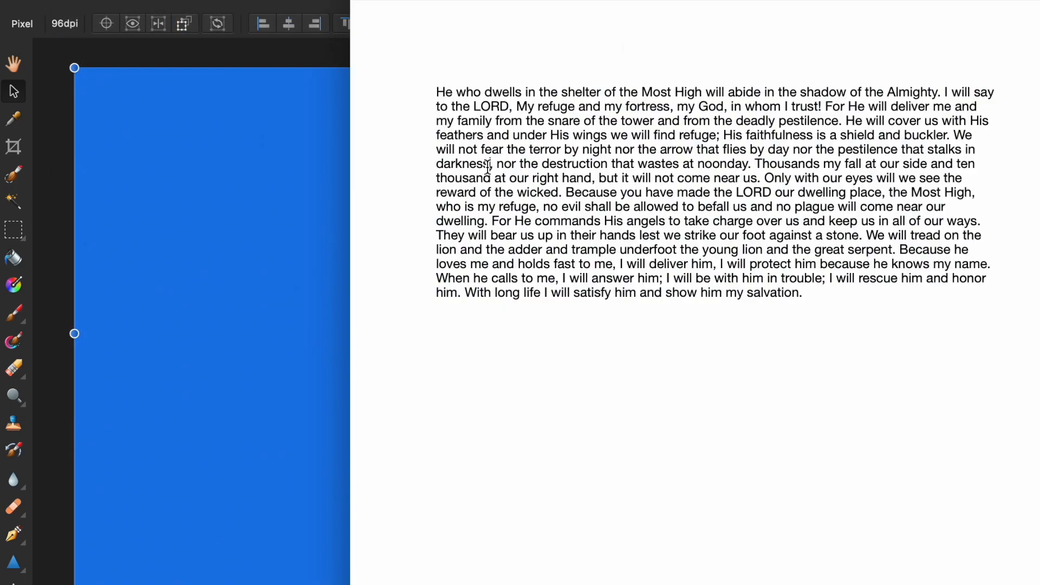
Copy the entire Psalm 91 text and return to the blue page in Affinity Publisher.
left_click_drag(433, 92, 578, 313)
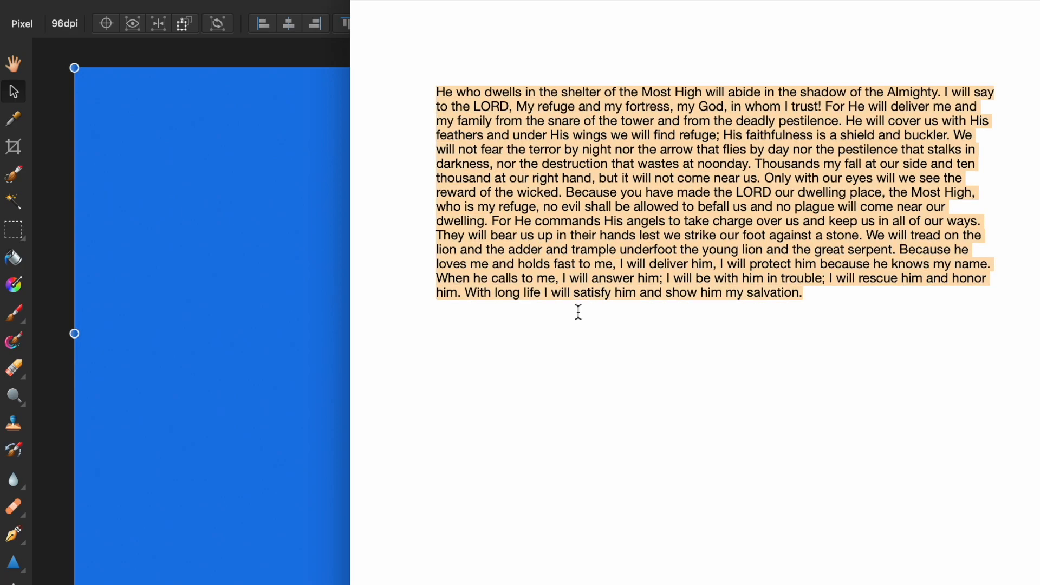
left_click(117, 1)
left_click(150, 20)
left_click(283, 235)
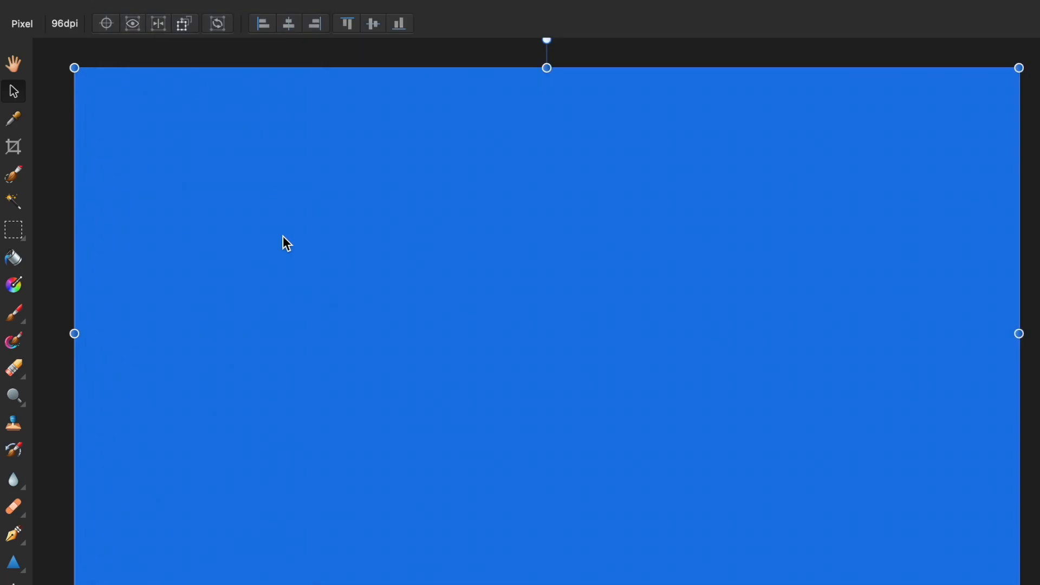
Add a new layer to the blue page and paste the Psalm 91 text onto it.
left_click(337, 0)
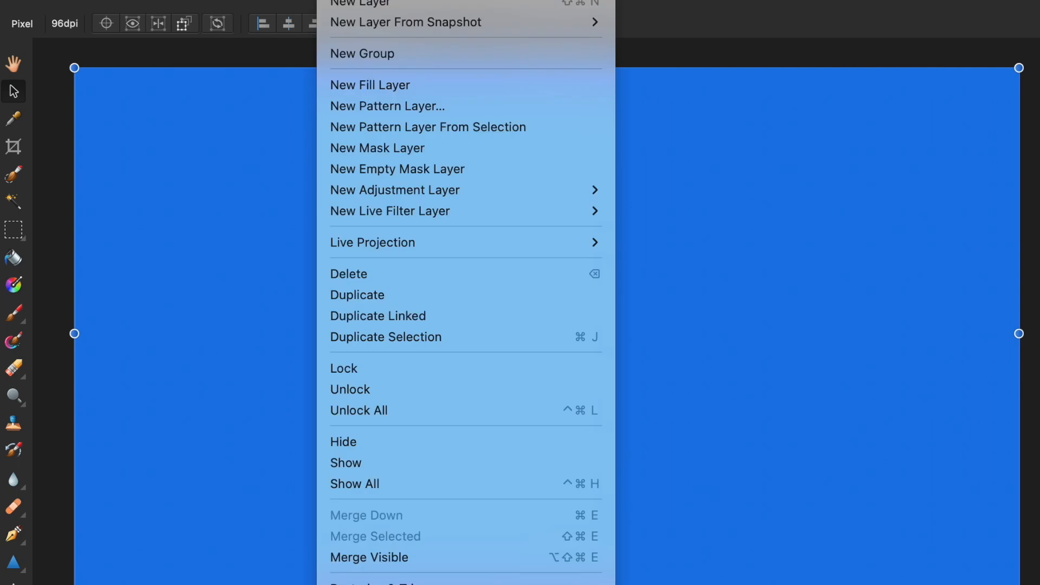
left_click(356, 3)
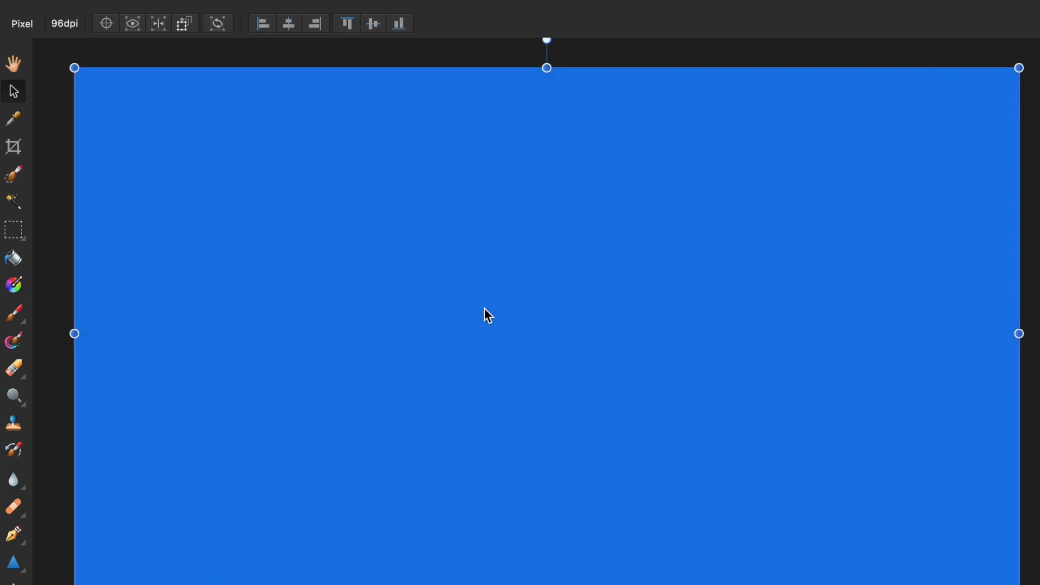
key("super+v")
Position the psalm text frame near the middle of the blue page at about 178 px high, and add another new layer.
left_click_drag(543, 223, 559, 304)
left_click_drag(543, 489, 542, 376)
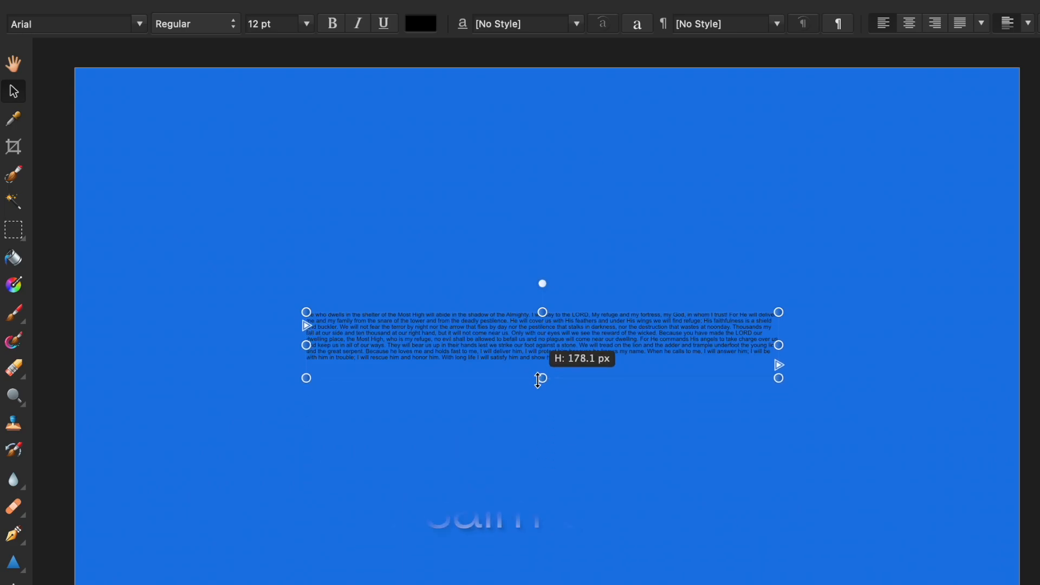
left_click_drag(511, 329, 546, 324)
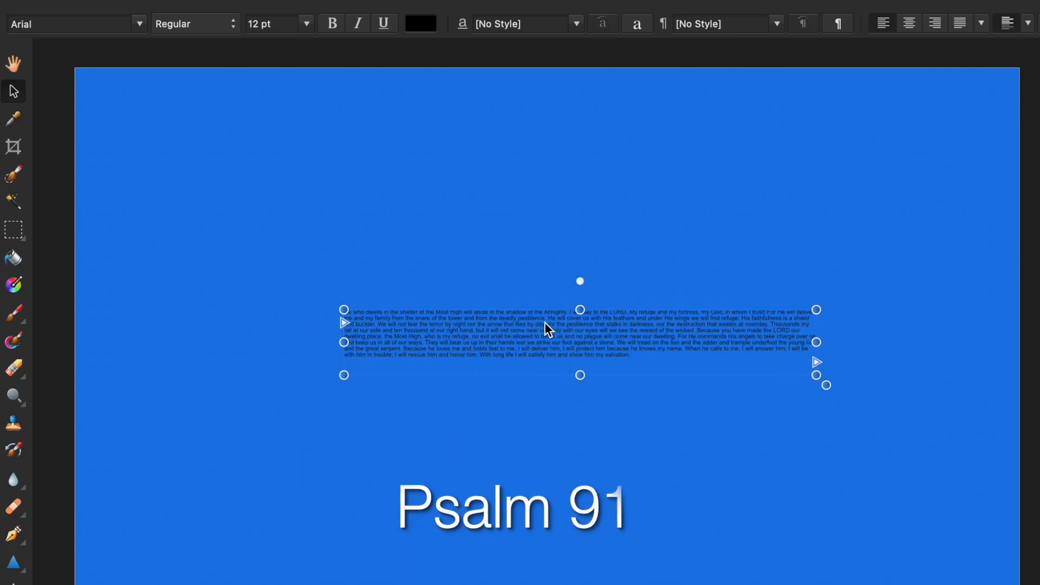
left_click(339, 0)
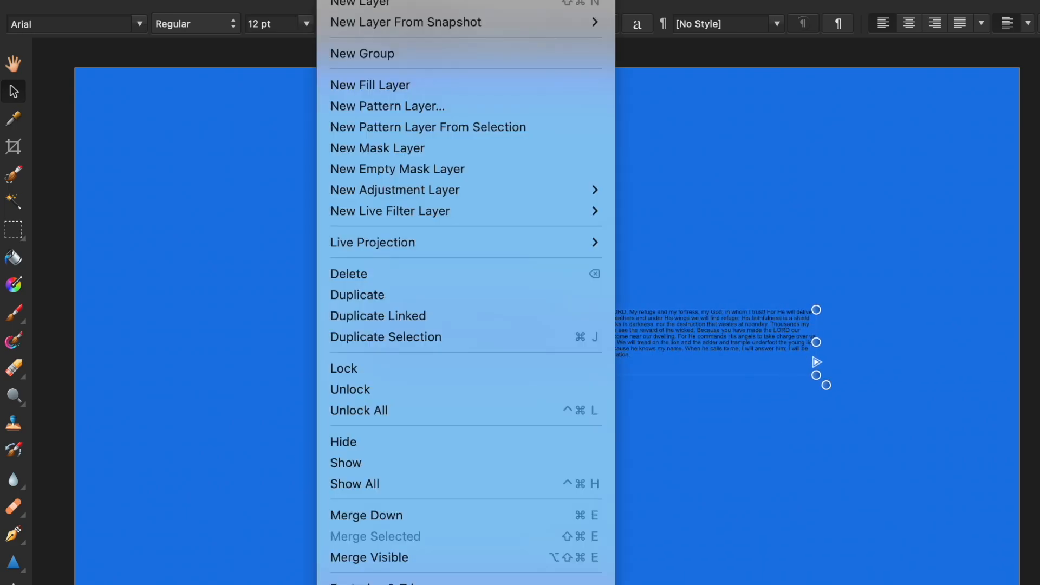
left_click(356, 4)
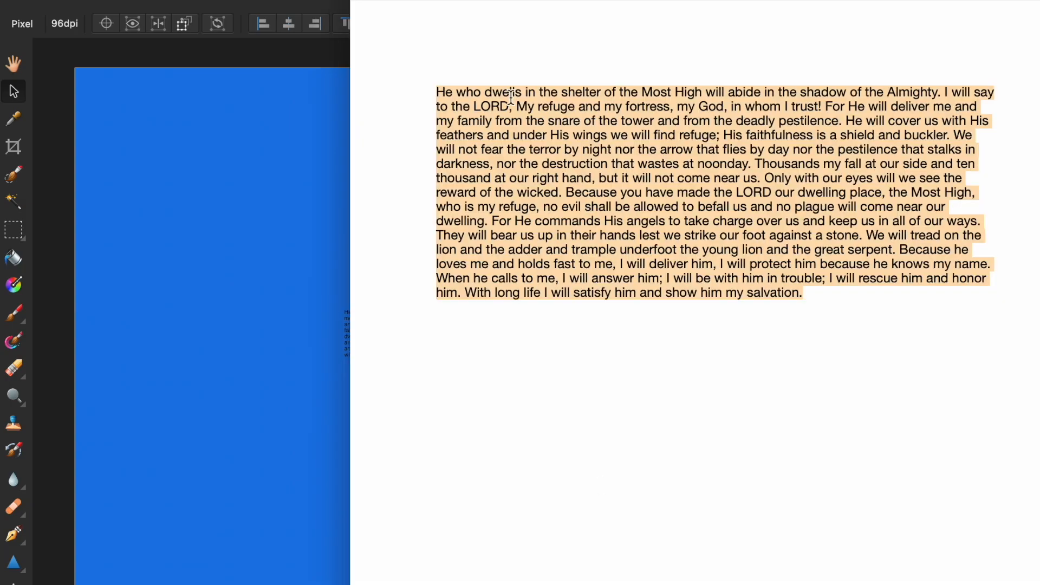
Close PS91 in Pages and open the recent document IS54-17.
key("super+w")
left_click(76, 0)
mouse_move(261, 1)
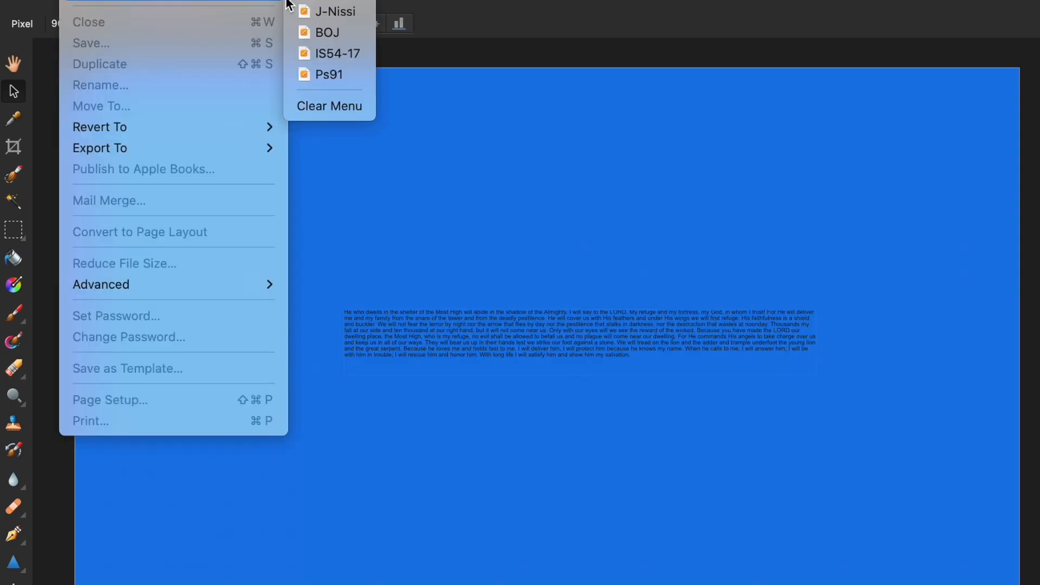
left_click(340, 54)
Copy the whole Isaiah 54:17 paragraph and return to the blue page in Affinity Publisher.
triple_click(430, 93)
left_click(116, 0)
left_click(151, 28)
left_click(294, 281)
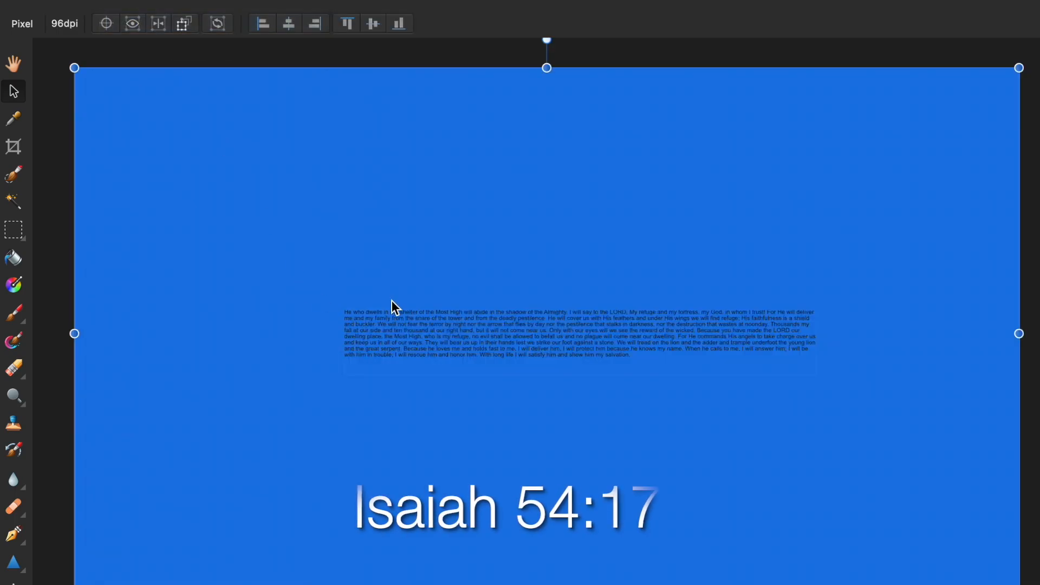
Paste the Isaiah 54:17 text, place it over the middle of the psalm text, and add another new layer.
key("super+v")
left_click_drag(541, 223, 605, 340)
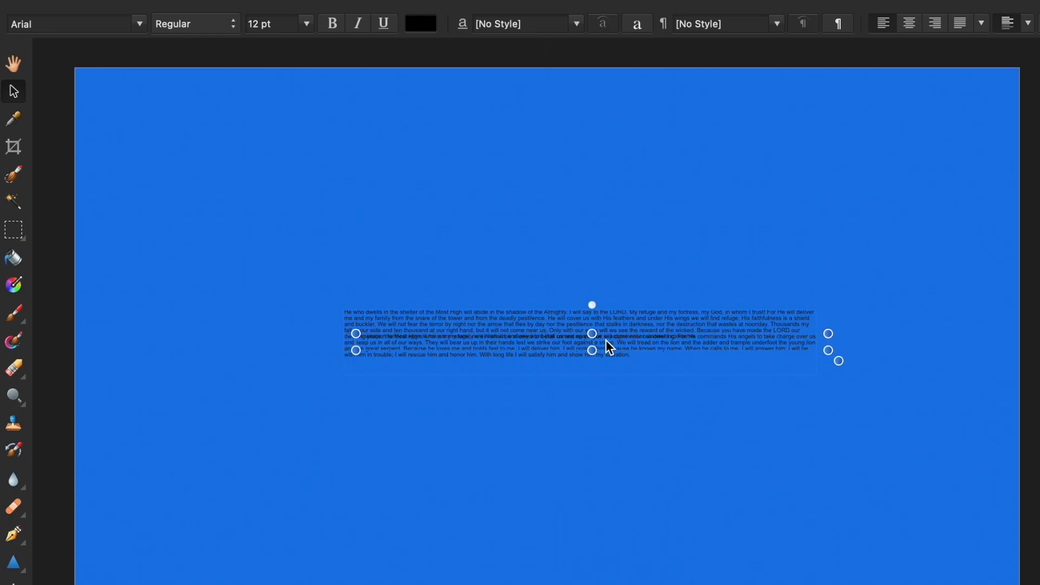
left_click(334, 2)
left_click(346, 7)
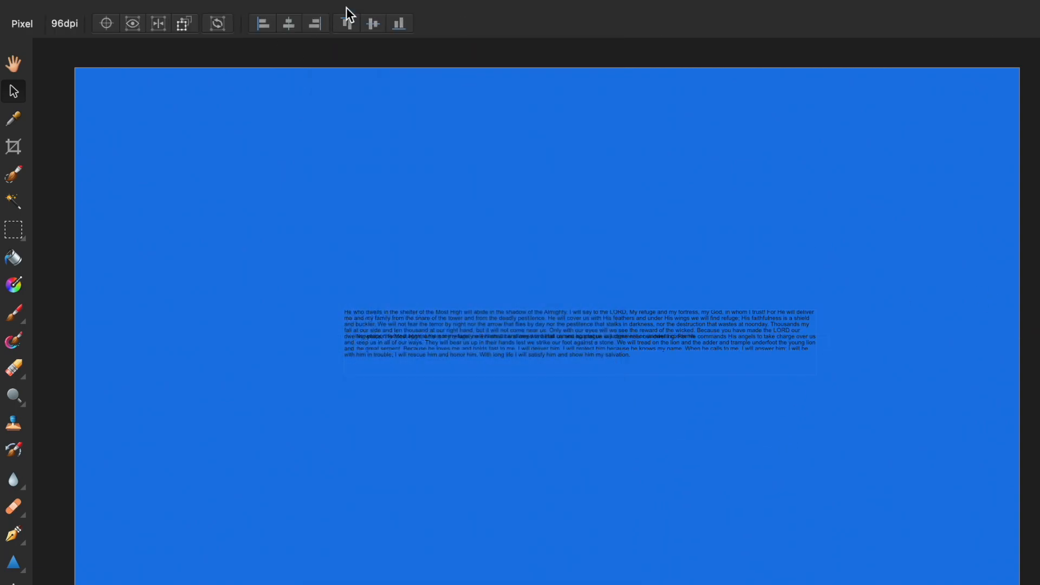
Add a new layer to the blue page, switch to Pages and open the recent document containing the channel's blood-covering declaration.
left_click(348, 2)
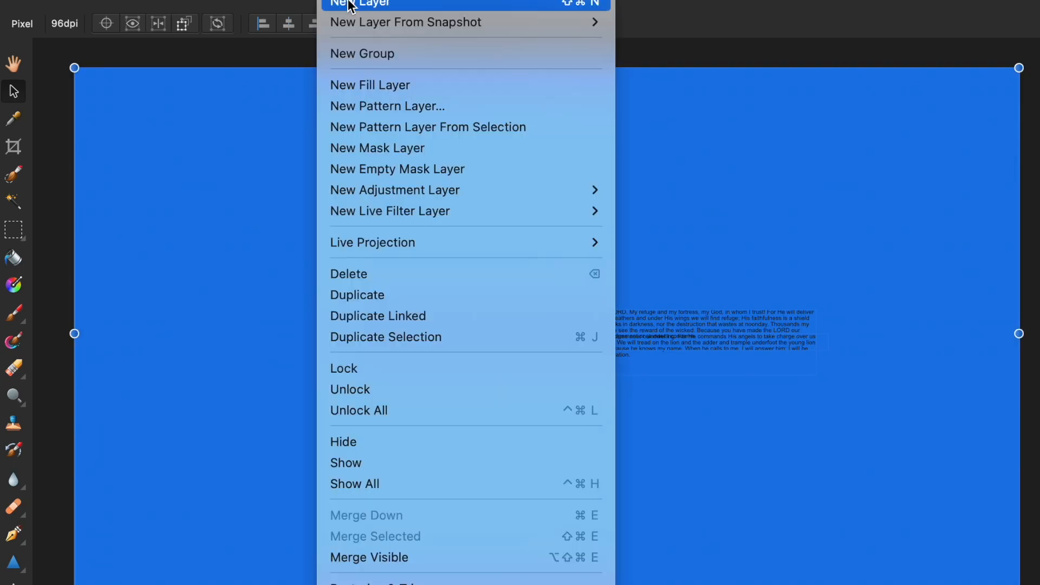
key("super+Tab")
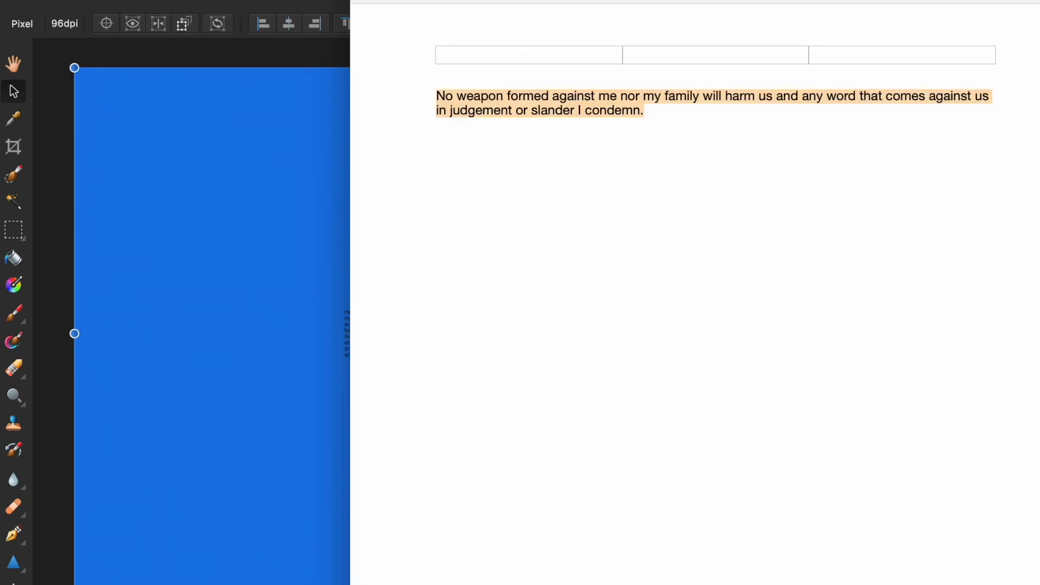
key("super+Tab")
left_click(71, 1)
mouse_move(146, 6)
left_click(330, 53)
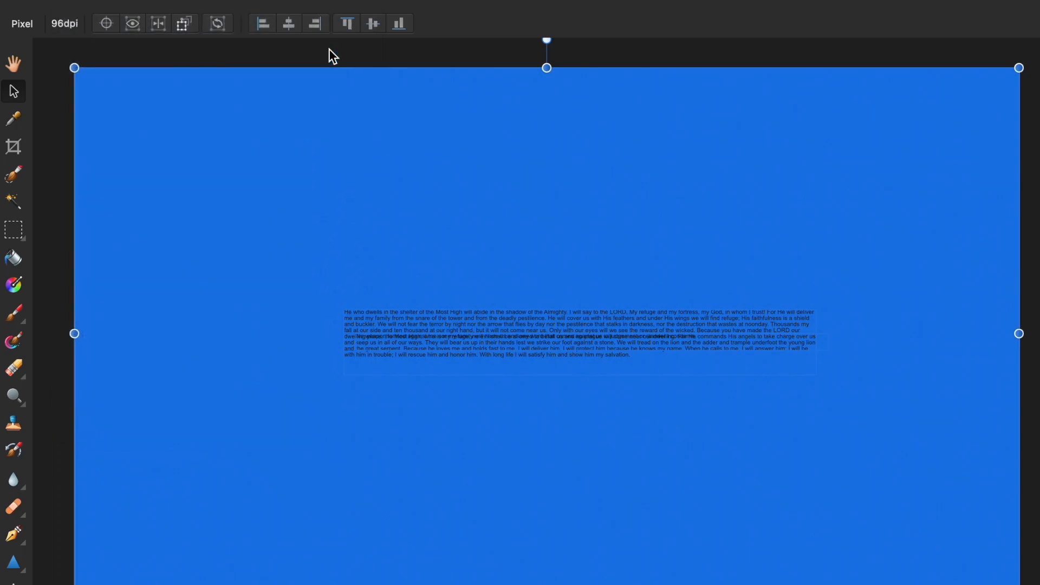
Copy the whole "This channel, content, administrators" declaration and paste it onto the blue page in Affinity Publisher.
triple_click(260, 115)
left_click(108, 1)
left_click(145, 26)
key("super+Tab")
left_click(405, 332)
key("super+v")
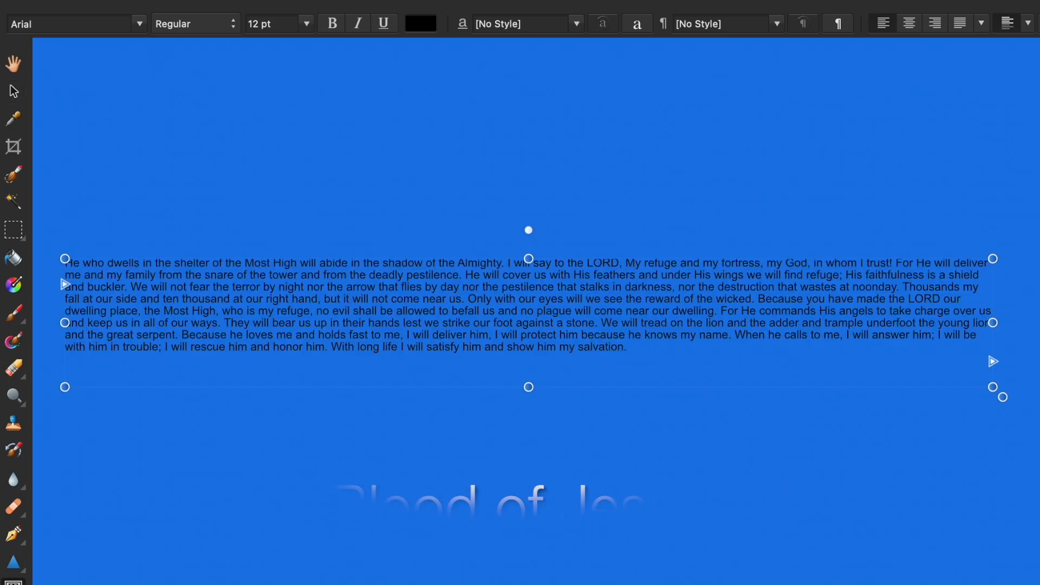
key("Escape")
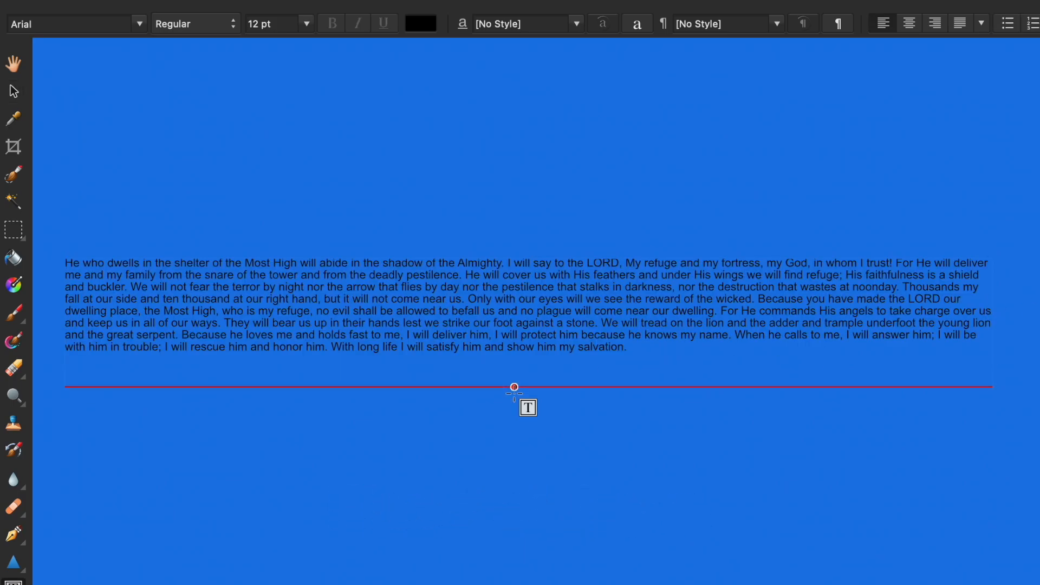
key("super+v")
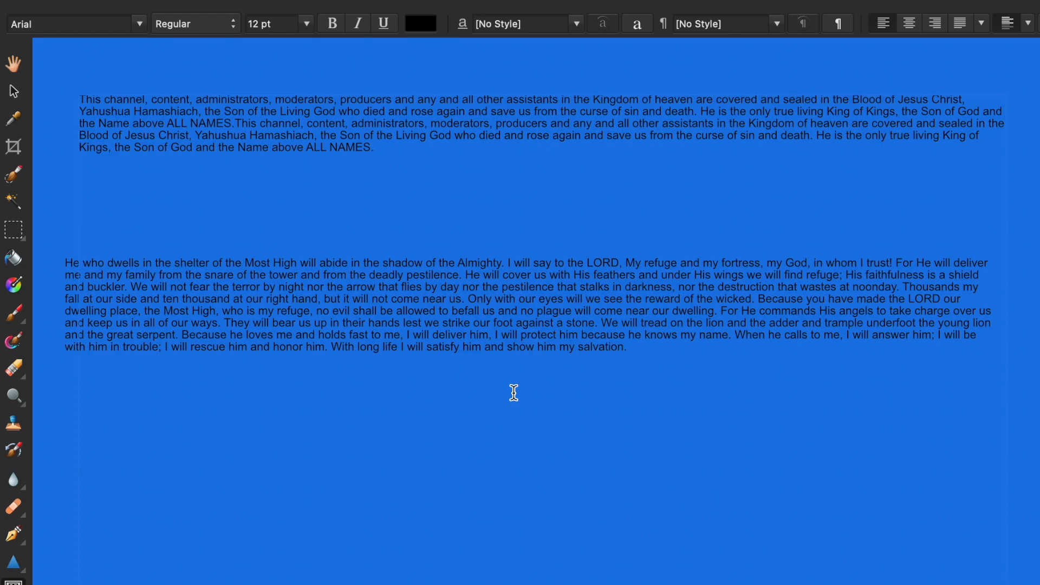
key("super+a")
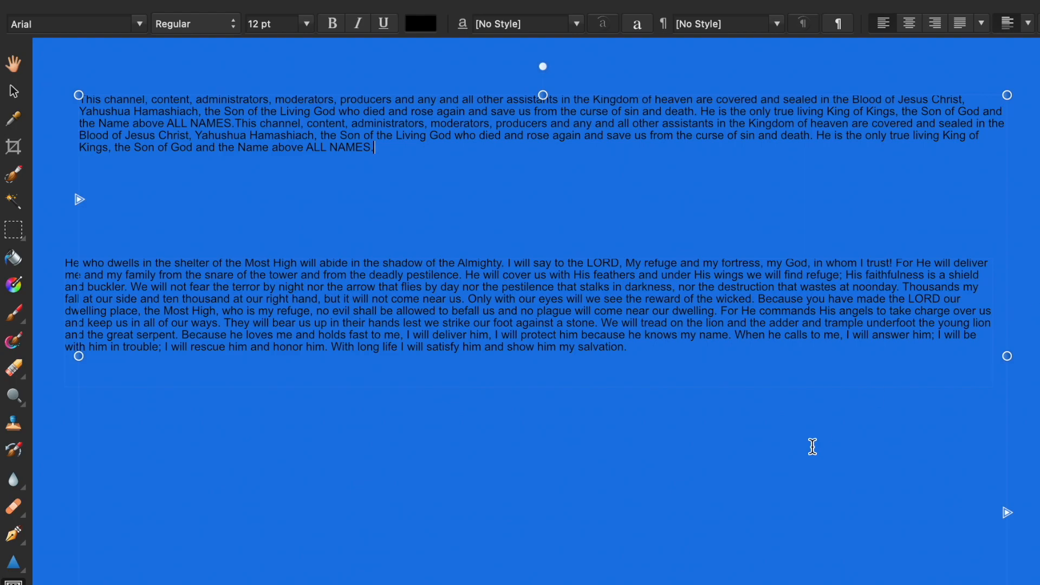
Shorten the declaration's text frame and overlap it with the psalm and Isaiah frames near the blue page's middle.
left_click(14, 64)
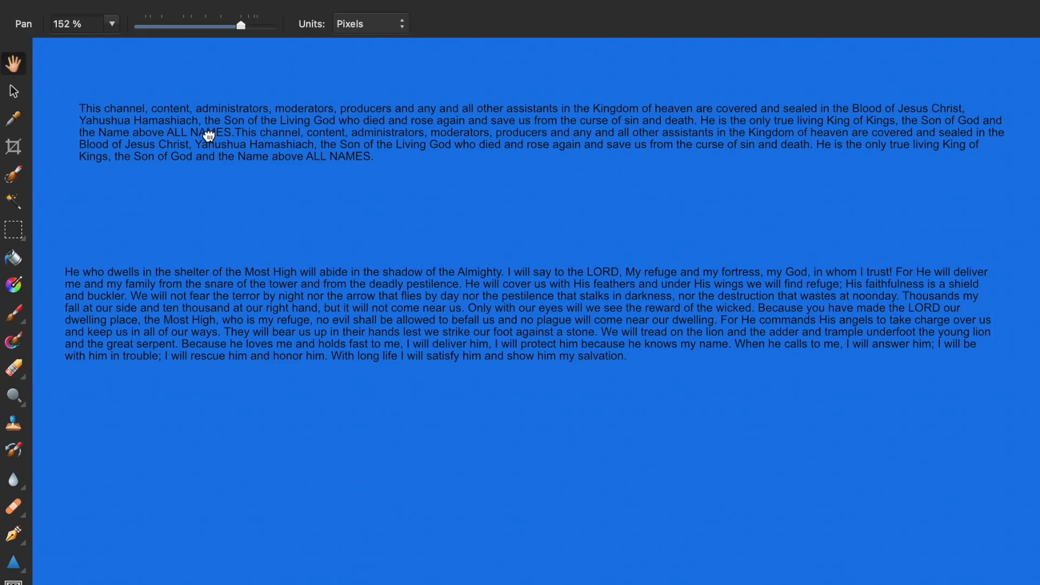
scroll(201, 166, "down", 3)
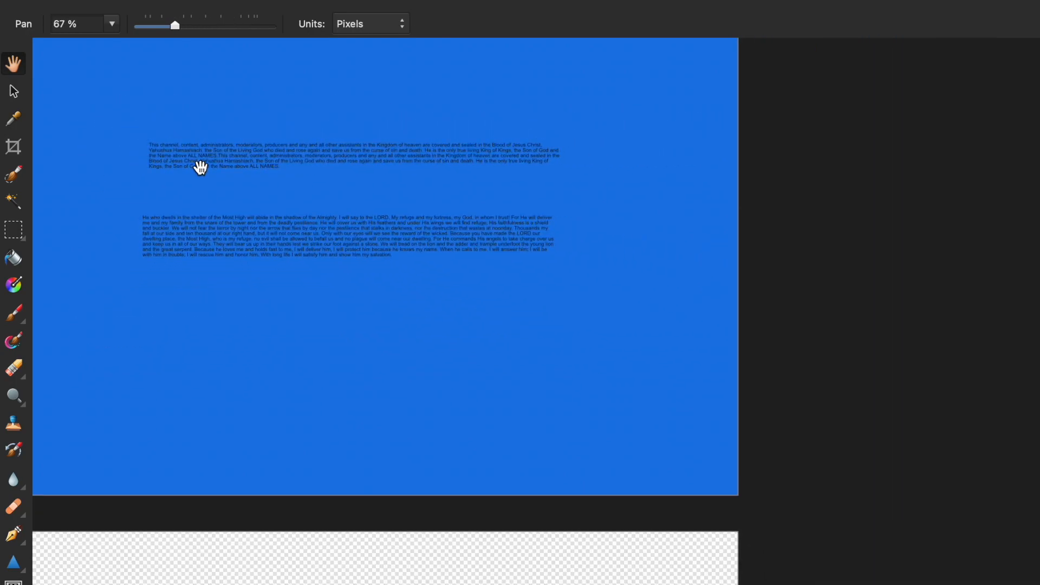
left_click(14, 92)
left_click_drag(228, 156, 305, 262)
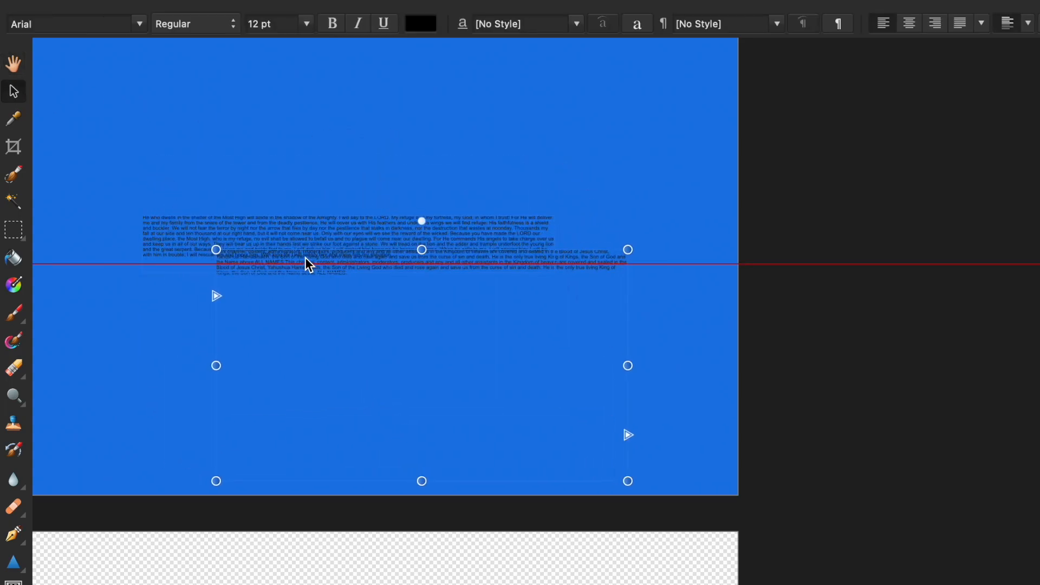
left_click_drag(422, 476, 424, 296)
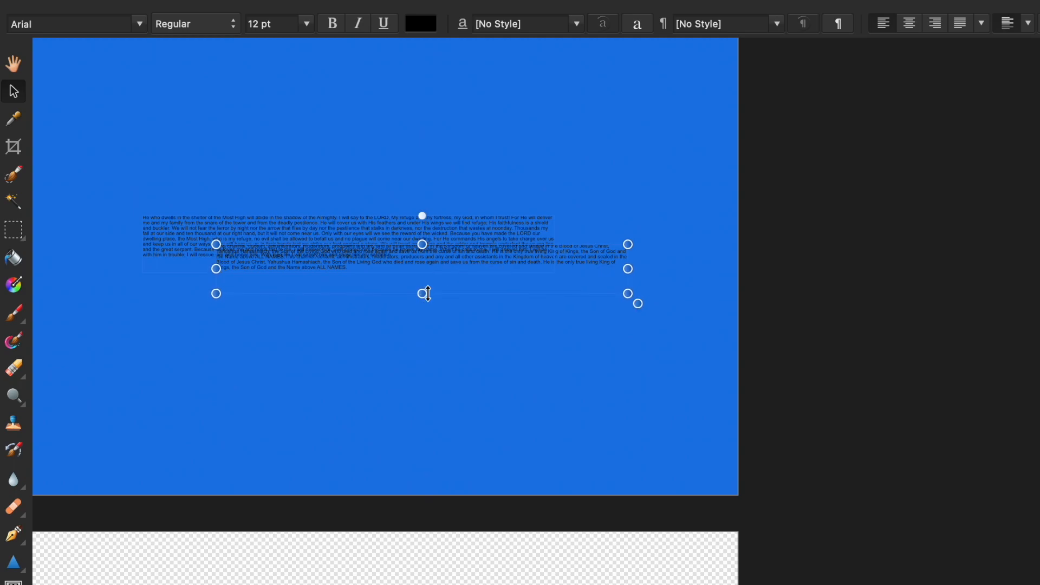
left_click(552, 260)
left_click_drag(383, 228, 447, 238)
left_click_drag(420, 282, 460, 269)
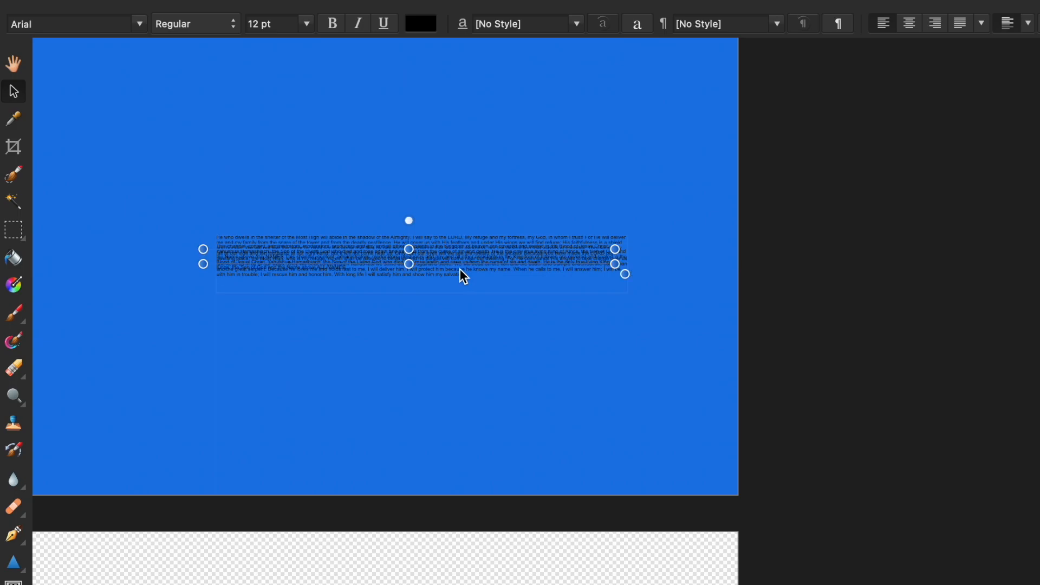
Close the declaration in Pages, open the recent Jehovah Nissi document and copy its whole paragraph.
key("super+Tab")
key("super+w")
left_click(75, 0)
mouse_move(122, 1)
left_click(365, 49)
triple_click(298, 94)
left_click(115, 0)
left_click(147, 31)
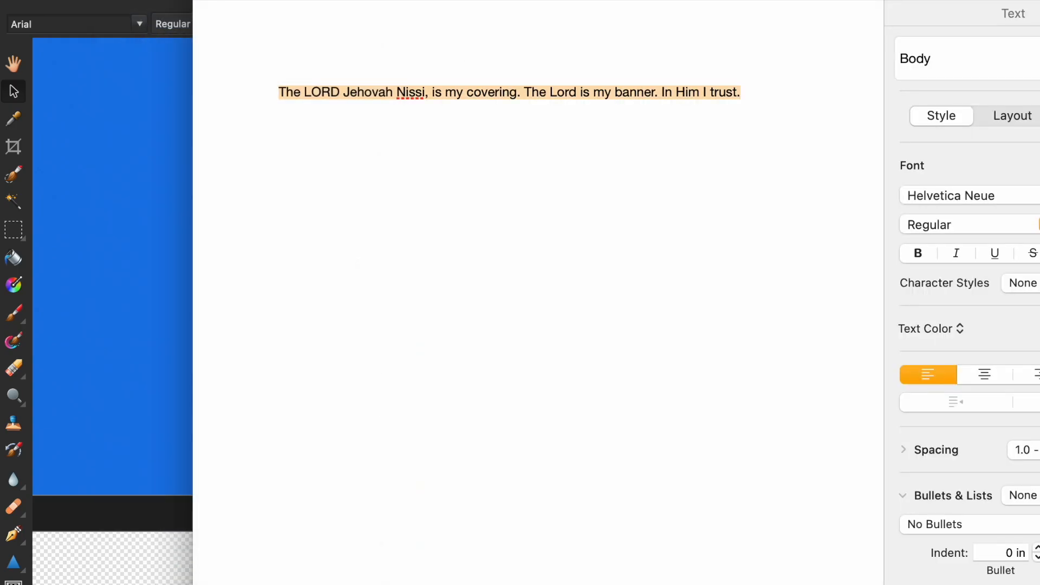
Add a new layer in Affinity Publisher, paste the Jehovah Nissi text, shorten its frame and place it over the stacked texts.
key("super+Tab")
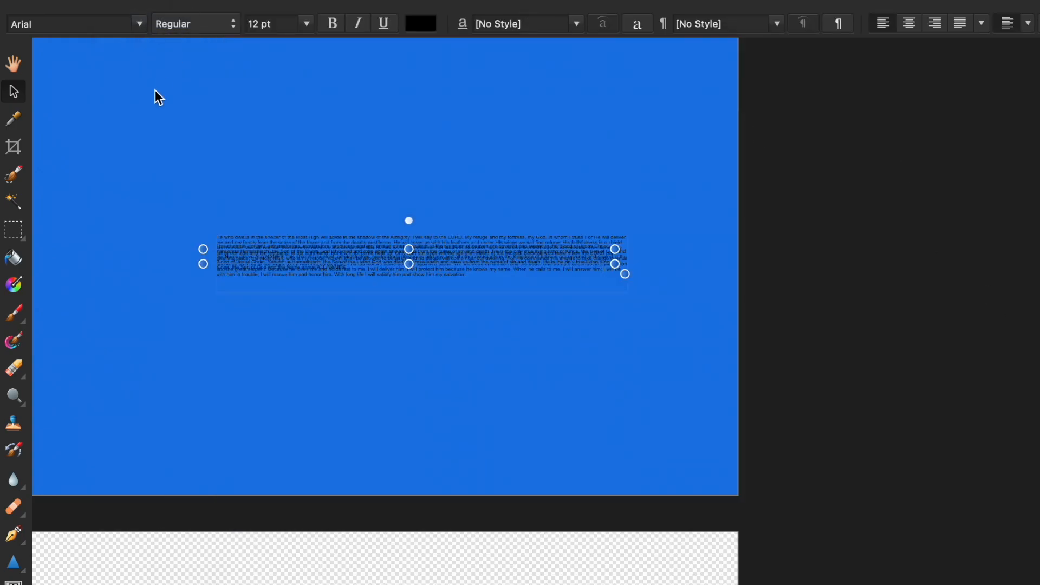
left_click(326, 0)
left_click(356, 2)
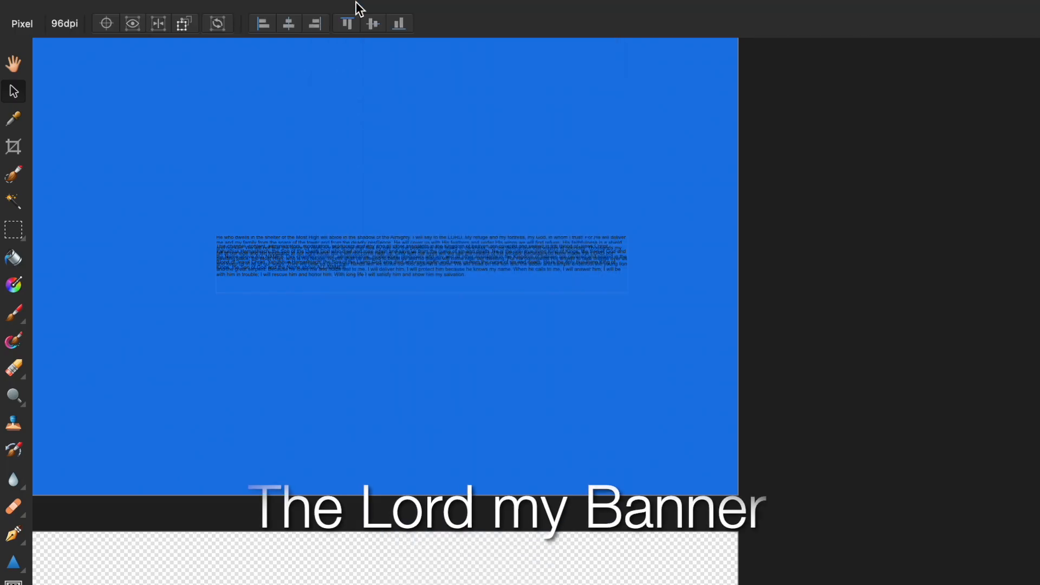
key("super+v")
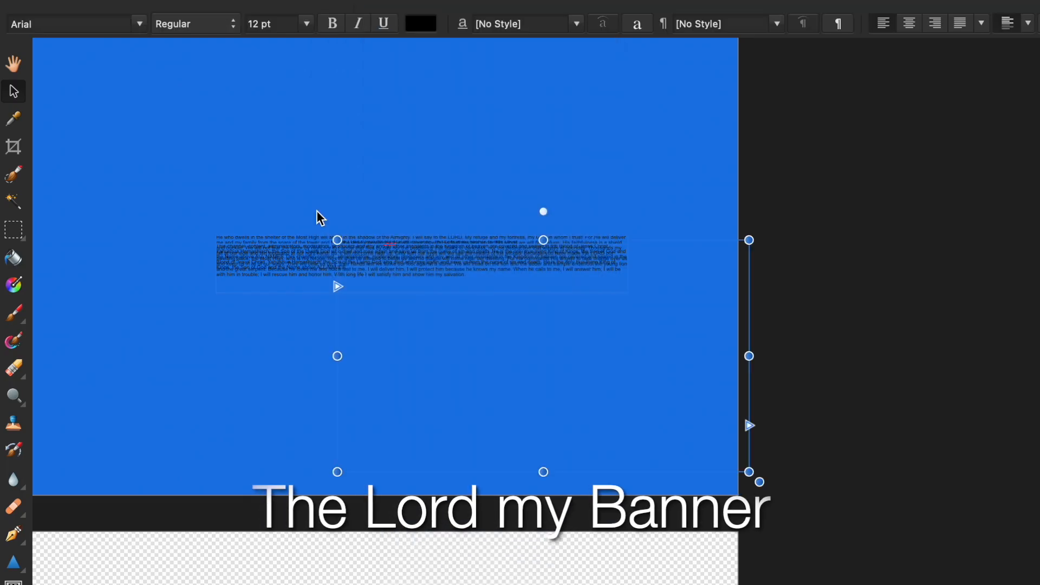
left_click_drag(543, 471, 432, 256)
scroll(432, 256, "left", 5)
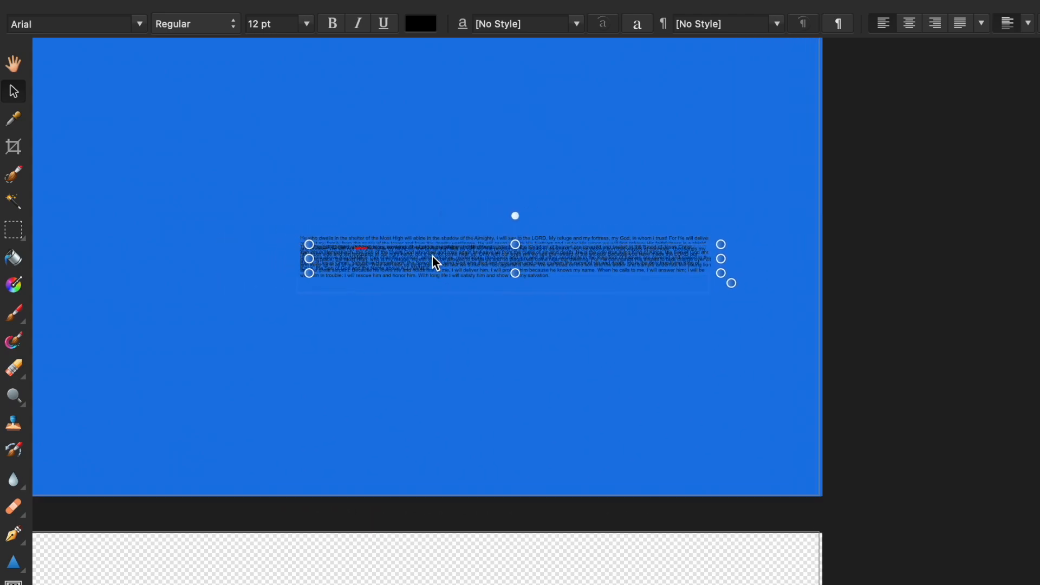
scroll(433, 256, "up", 2)
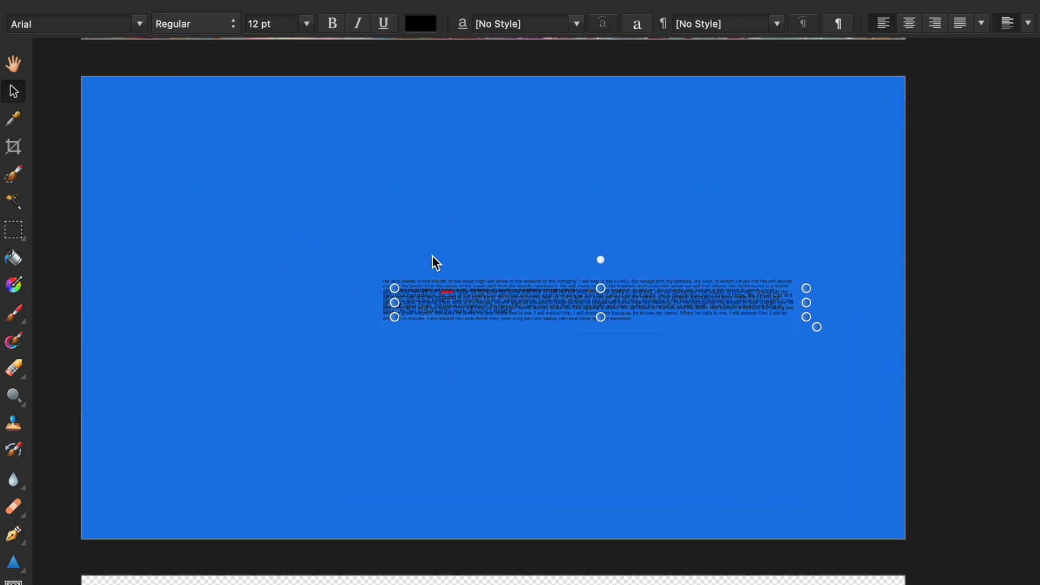
Hide the blue background and examine the overlapping text frames up close.
left_click(1037, 336)
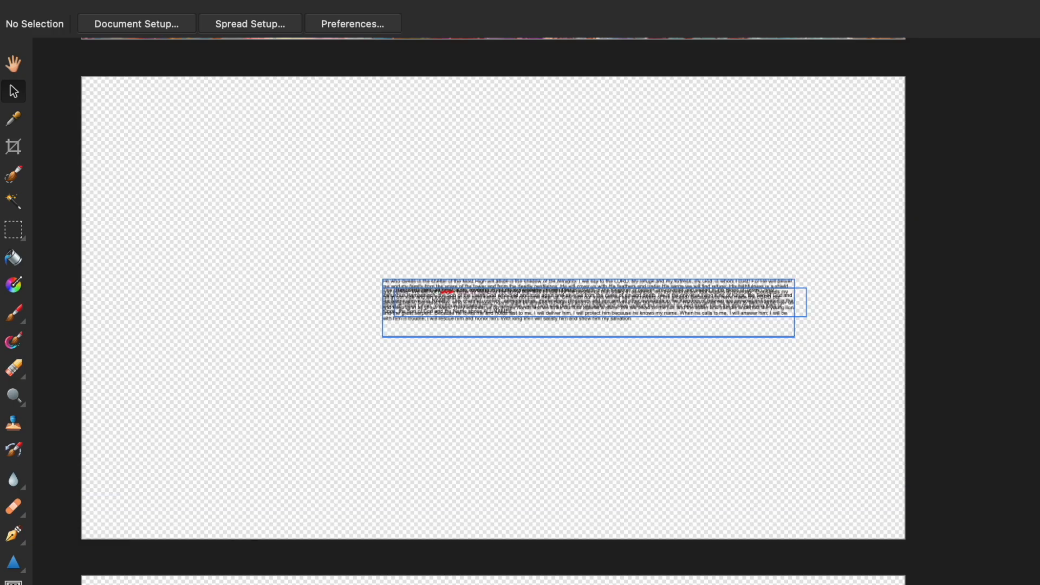
scroll(448, 367, "down", 2)
scroll(448, 368, "up", 5)
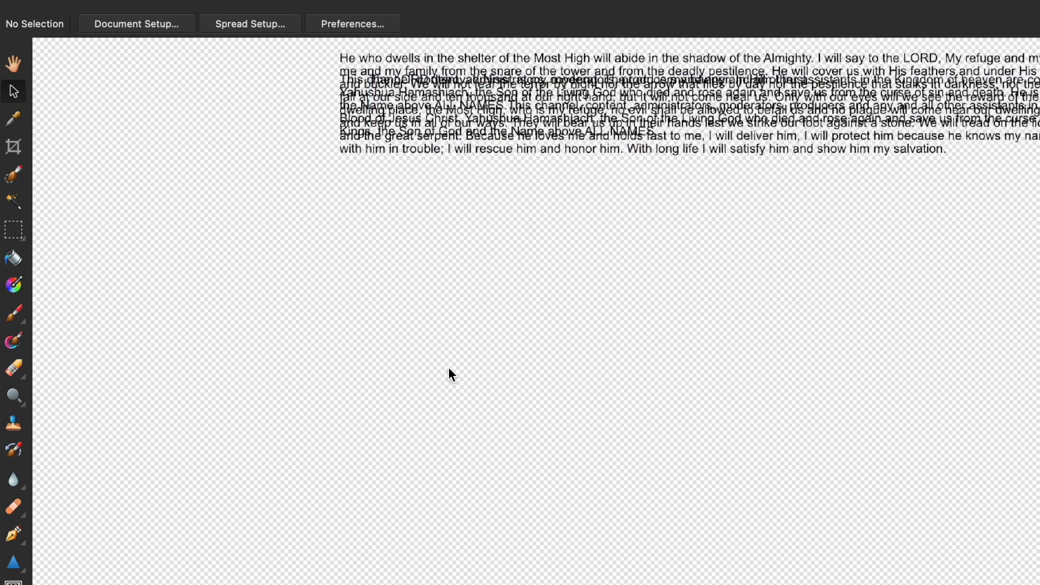
left_click_drag(449, 369, 420, 388)
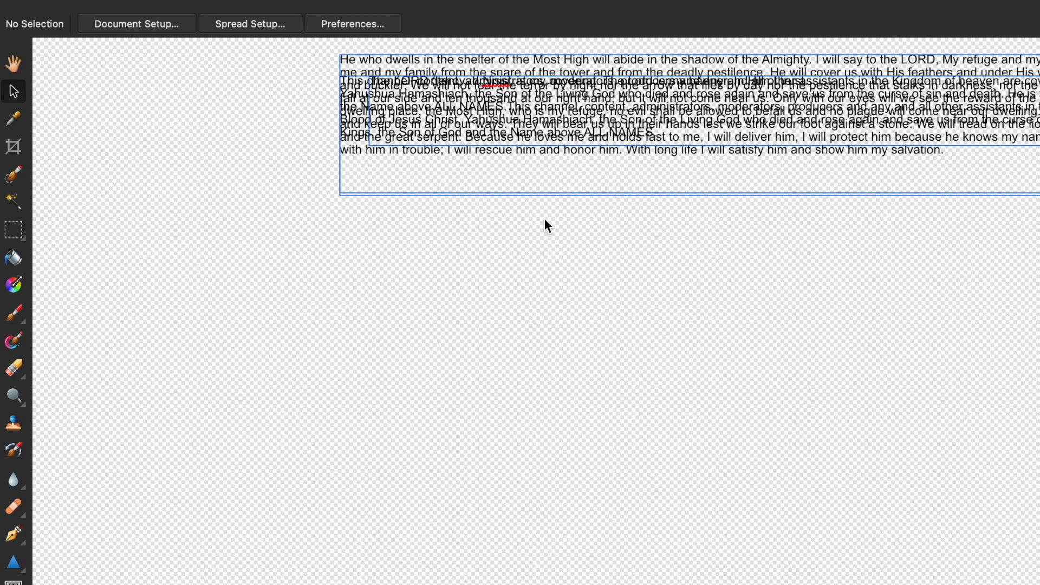
scroll(464, 247, "up", 5)
scroll(464, 247, "right", 10)
scroll(445, 269, "down", 1)
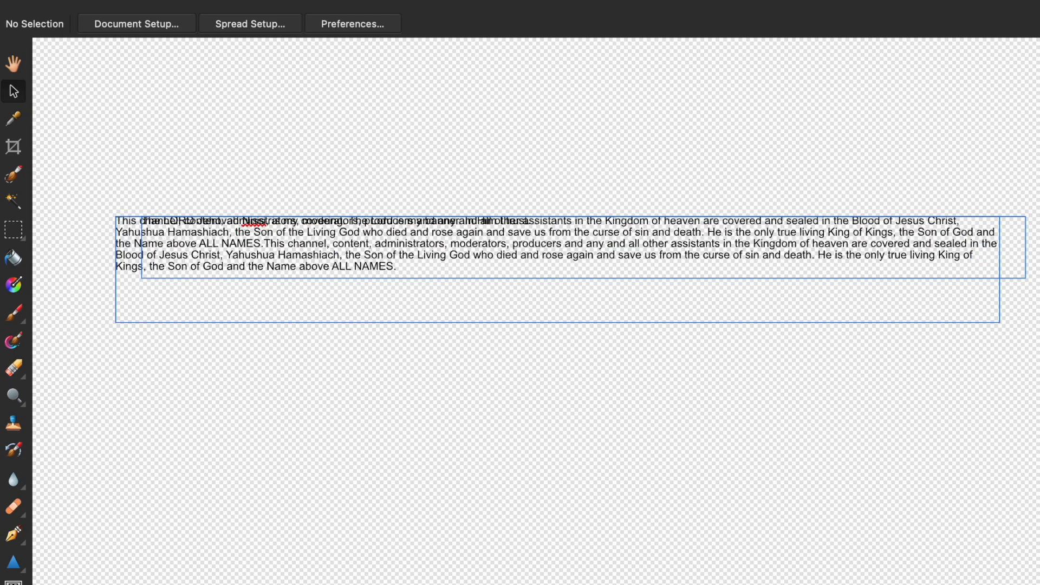
View the Jehovah Nissi, Isaiah 54:17, channel declaration and psalm texts one at a time by switching layer visibility.
key("super+z")
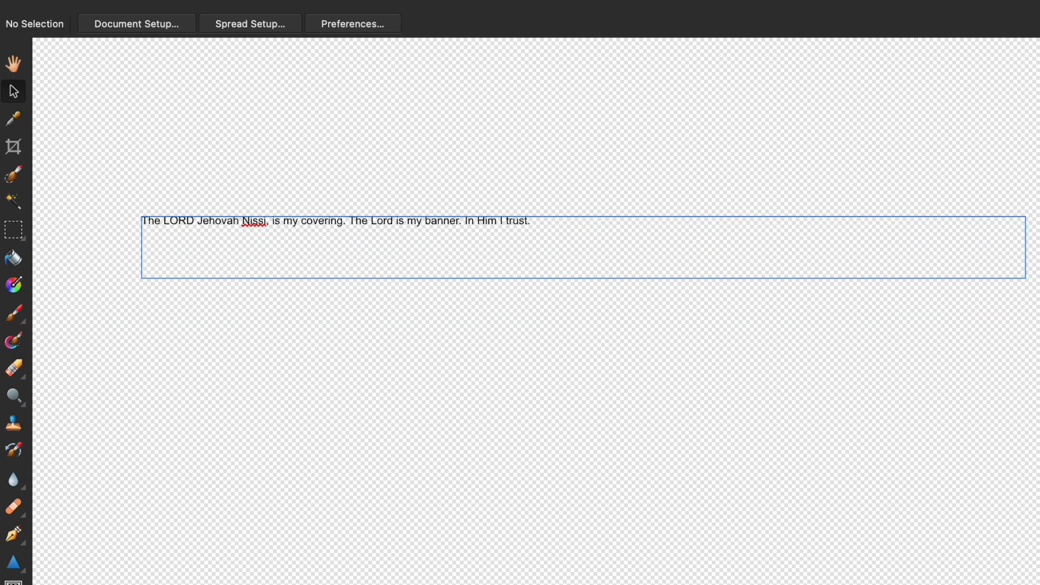
key("super+z")
key("super+z")
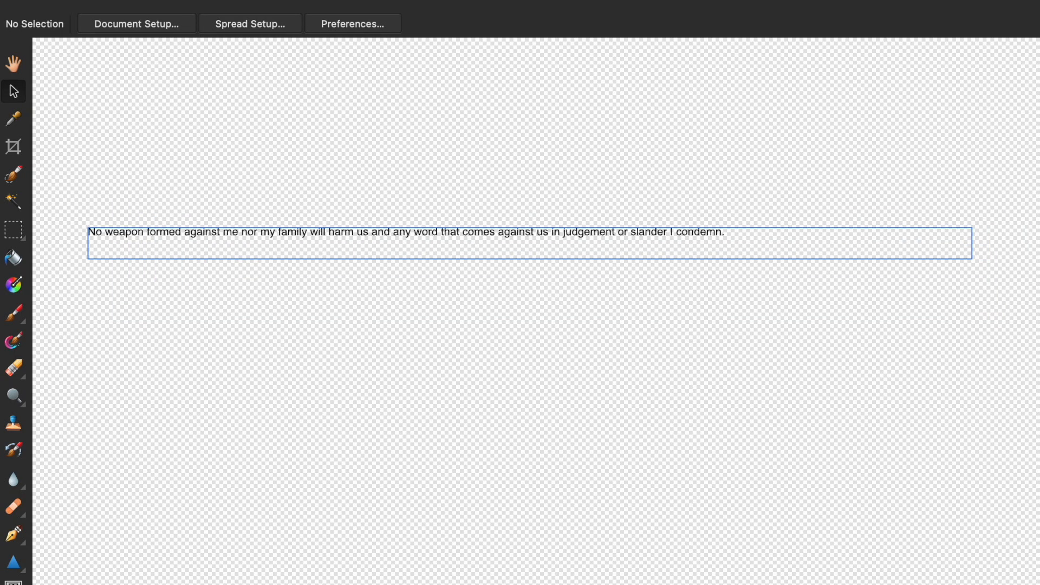
key("super+z")
key("super+z")
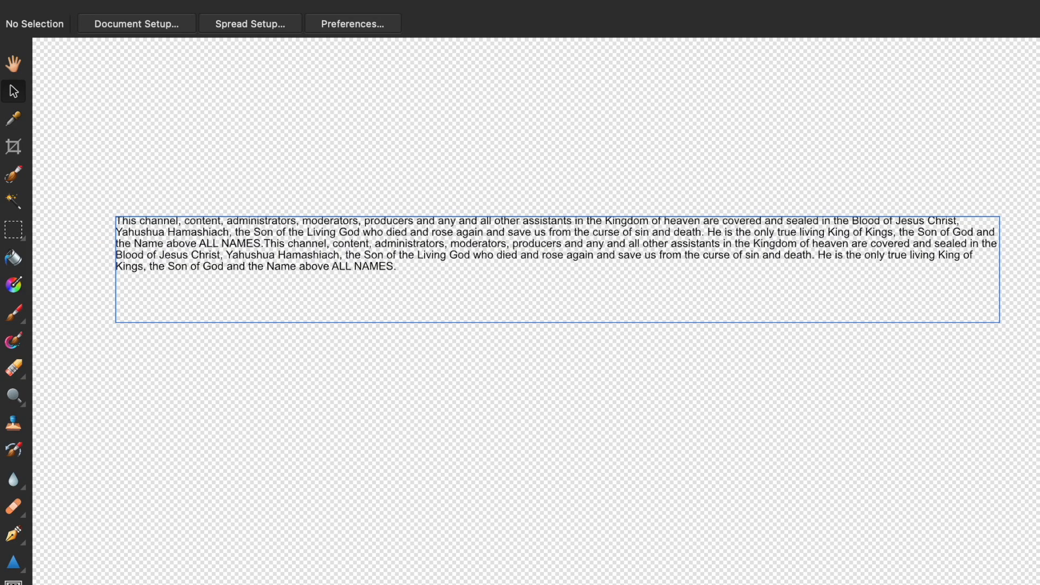
key("super+z")
key("super+z")
key("super+z")
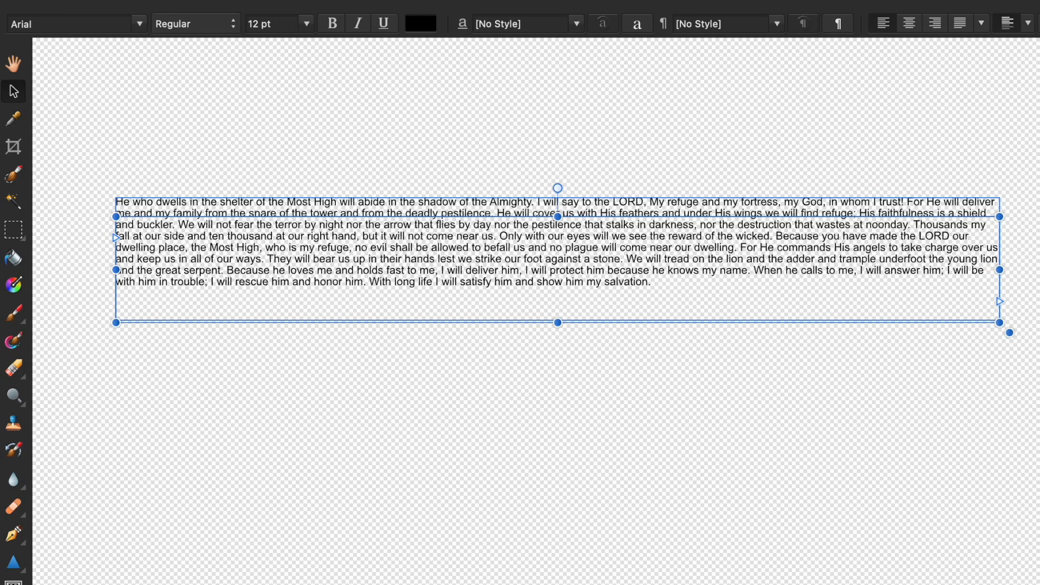
Show all four text layers and the blue background again.
key("super+z")
key("super+z")
key("super+z")
key("super+z")
key("super+z")
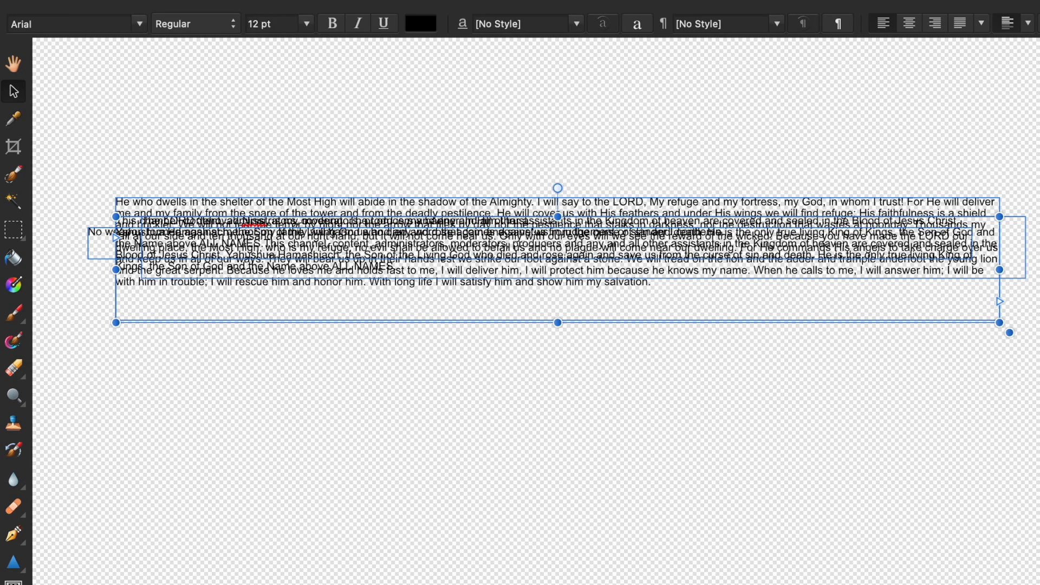
key("super+z")
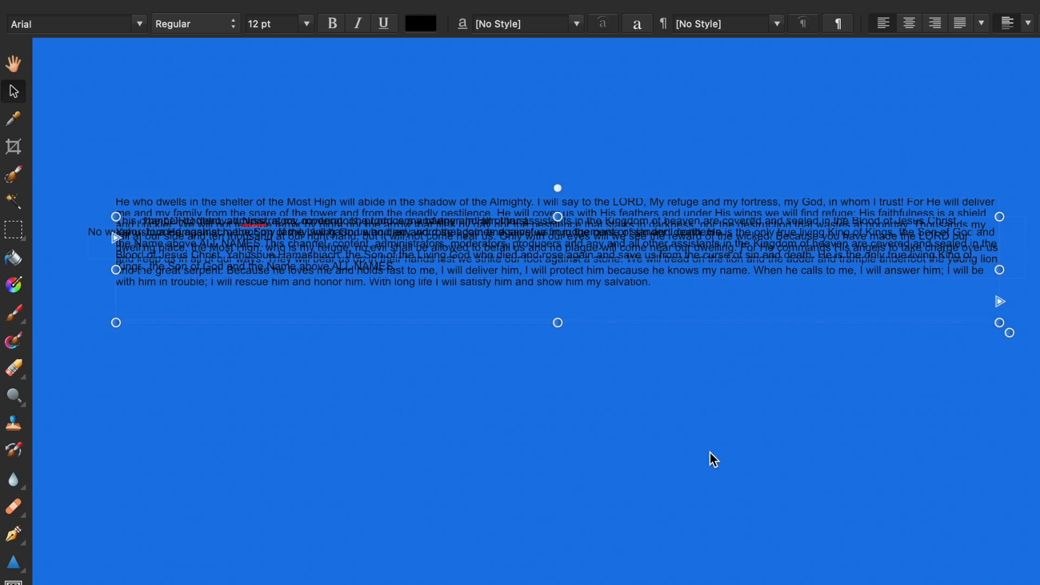
Examine the layered text on the blue page and look over the pages above and below it.
key("super+z")
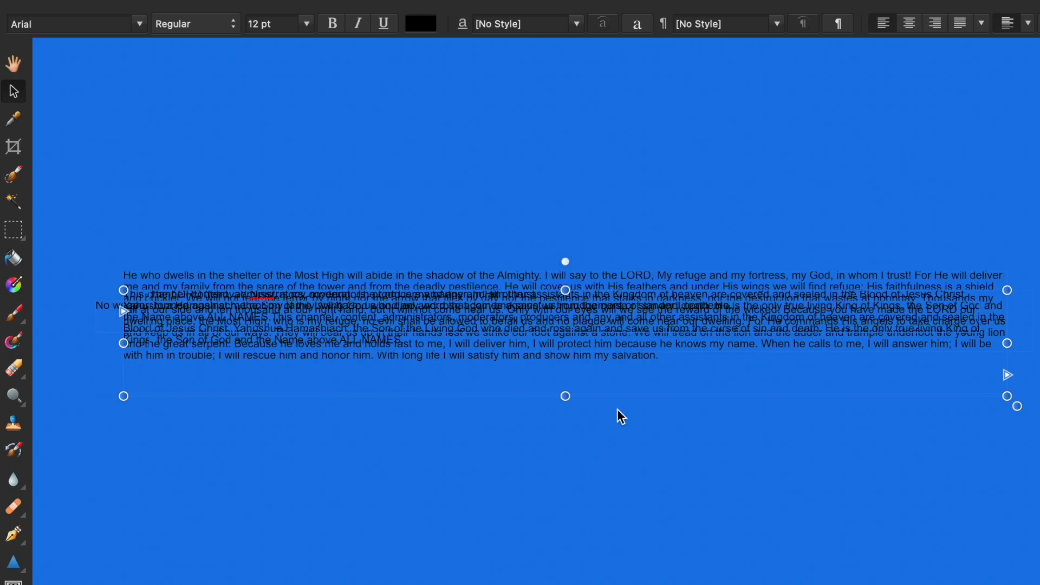
key("super+z")
key("super+z")
key("super+z")
key("super+z")
key("super+z")
key("super+z")
scroll(616, 415, "down", 5)
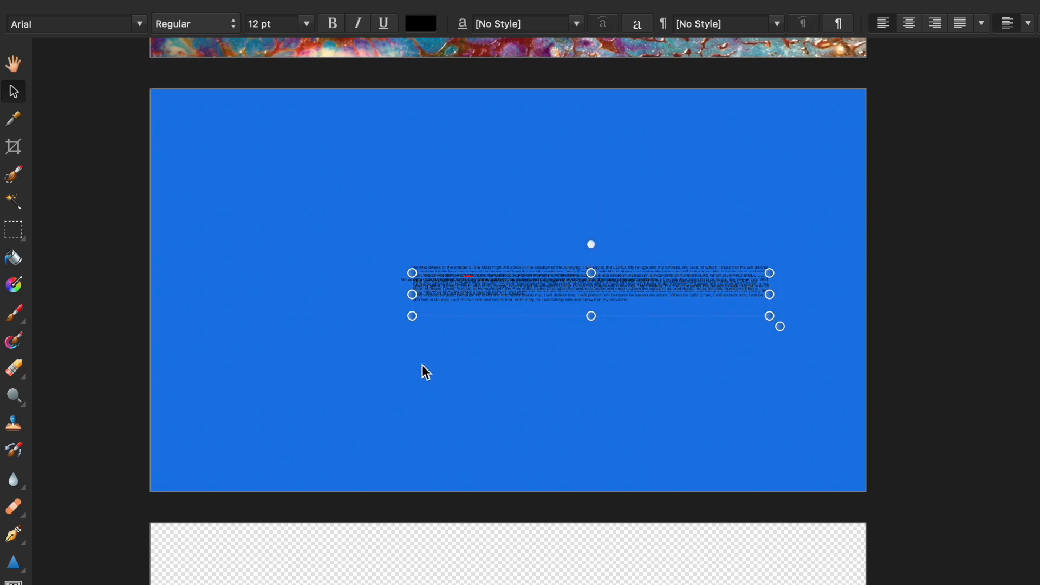
scroll(491, 317, "down", 10)
scroll(469, 272, "down", 10)
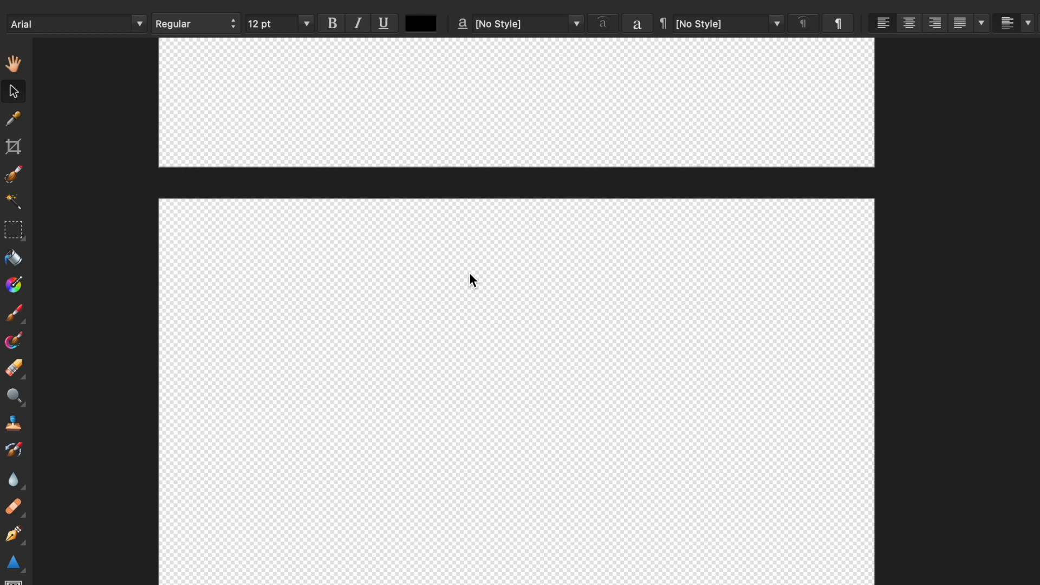
scroll(469, 272, "up", 15)
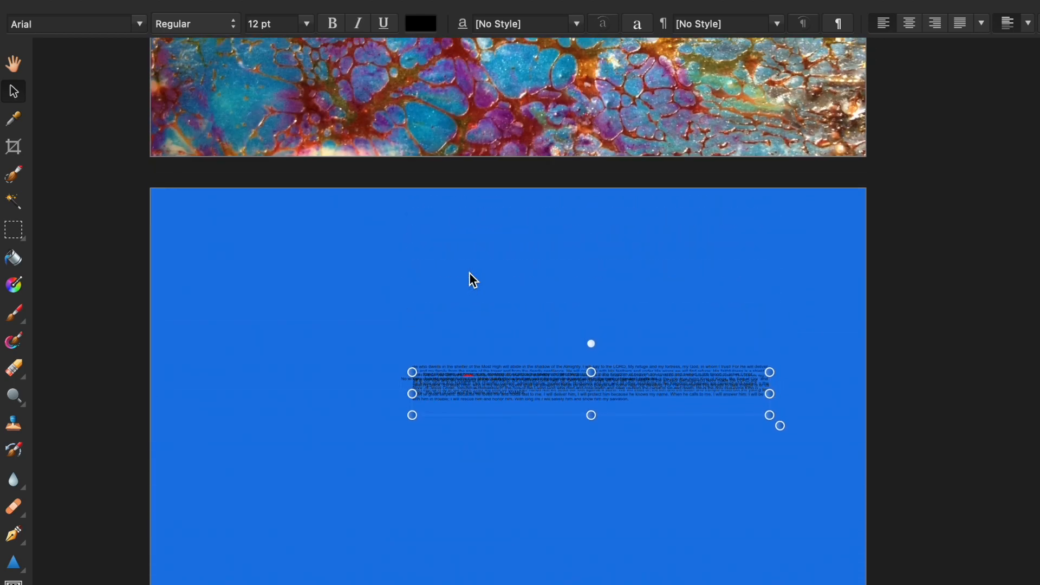
scroll(469, 272, "up", 7)
scroll(469, 273, "down", 10)
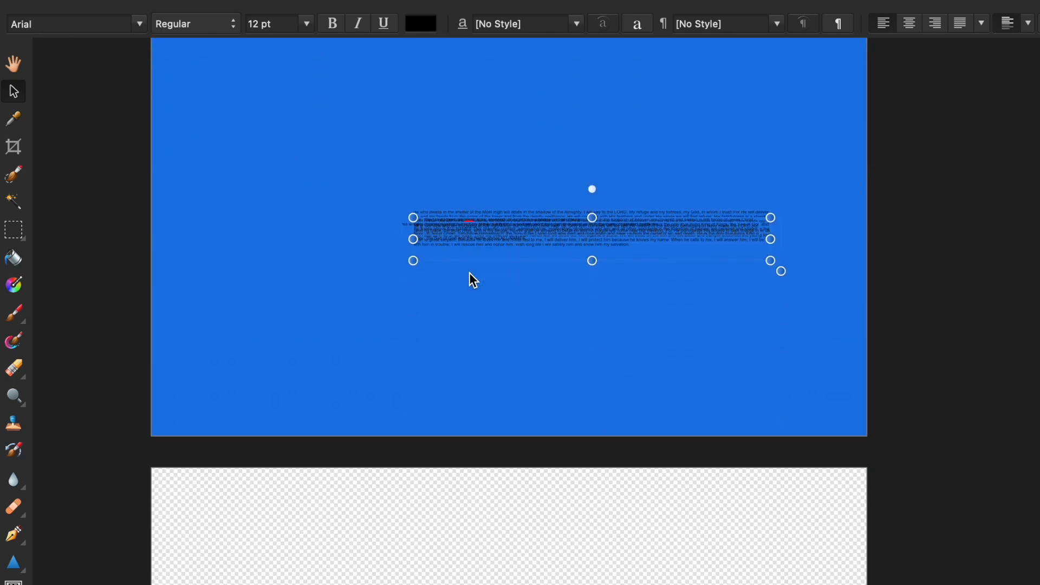
scroll(417, 248, "up", 3)
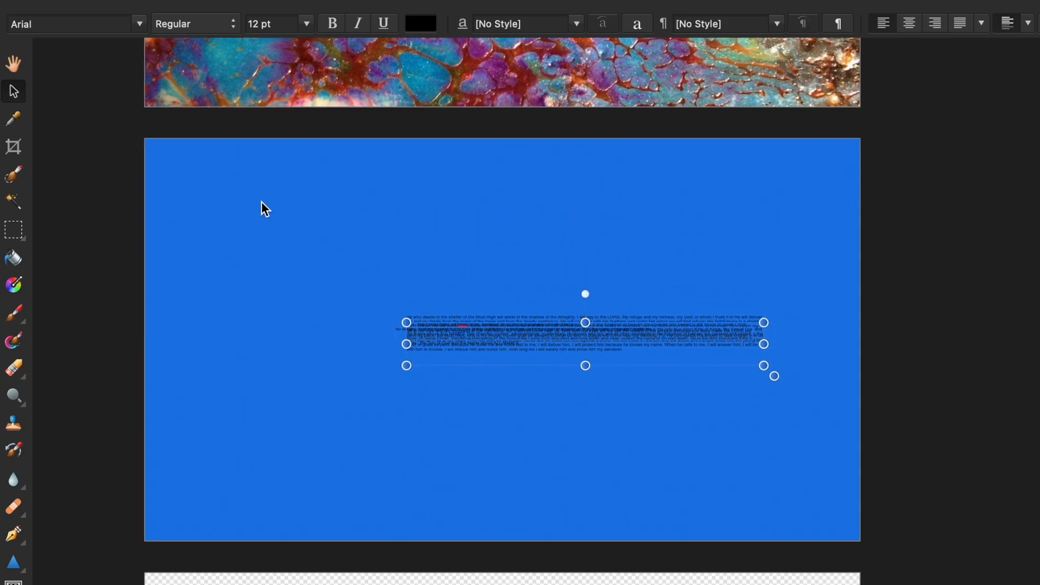